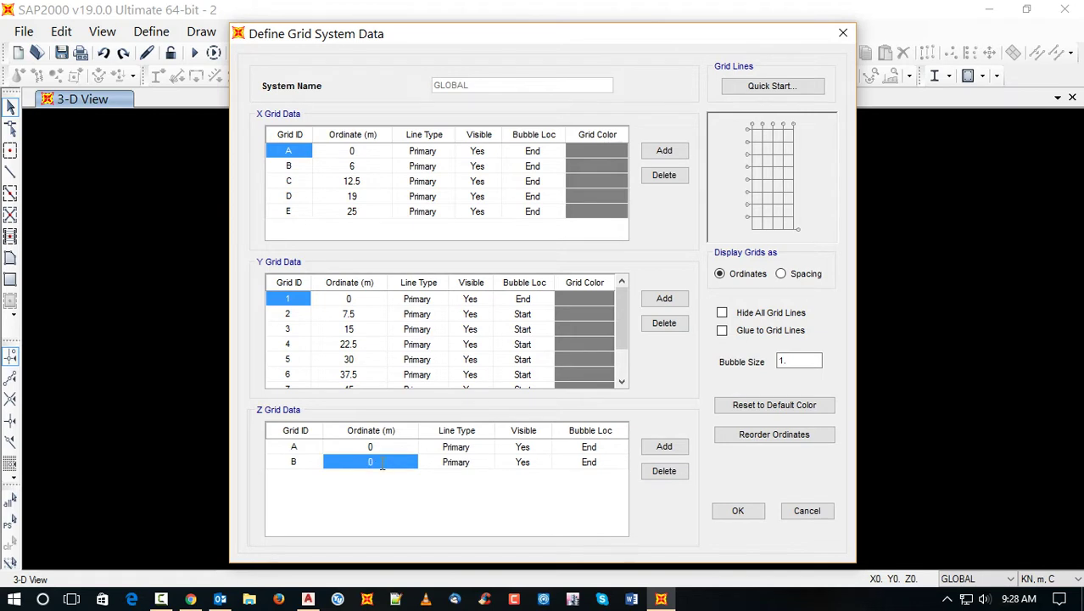
# Step: Set Z grid line B to an ordinate of 7.927 m and add line C at 13.7 m
pyautogui.click(378, 465)
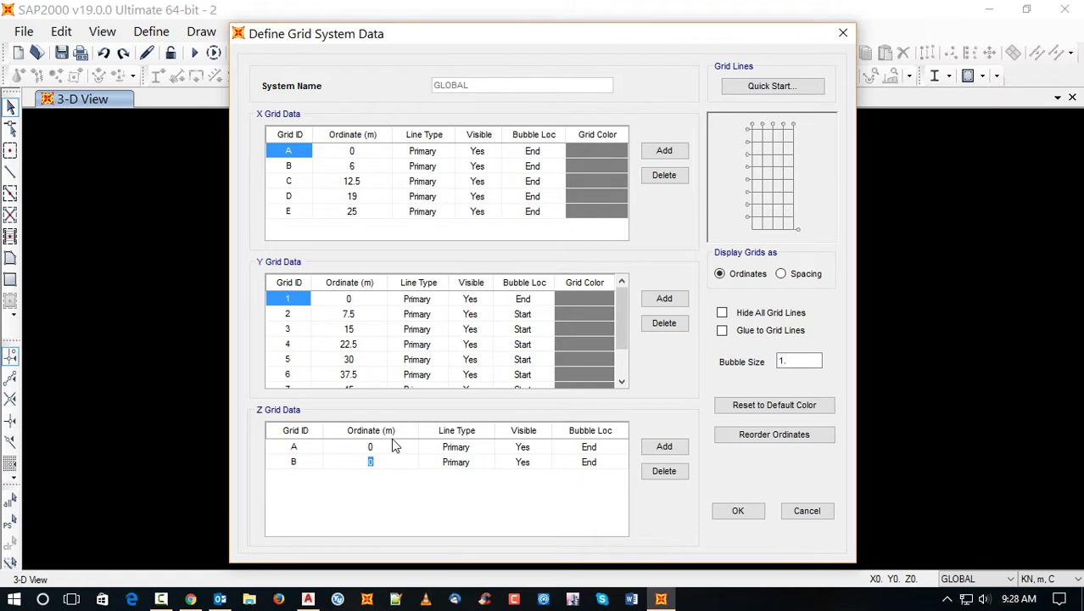
pyautogui.write('7.927')
pyautogui.click(666, 448)
pyautogui.click(388, 480)
pyautogui.click(388, 480)
pyautogui.write('13.7')
# Step: Add Z grid line D and set its ordinate to 15.37 m
pyautogui.click(663, 446)
pyautogui.click(383, 497)
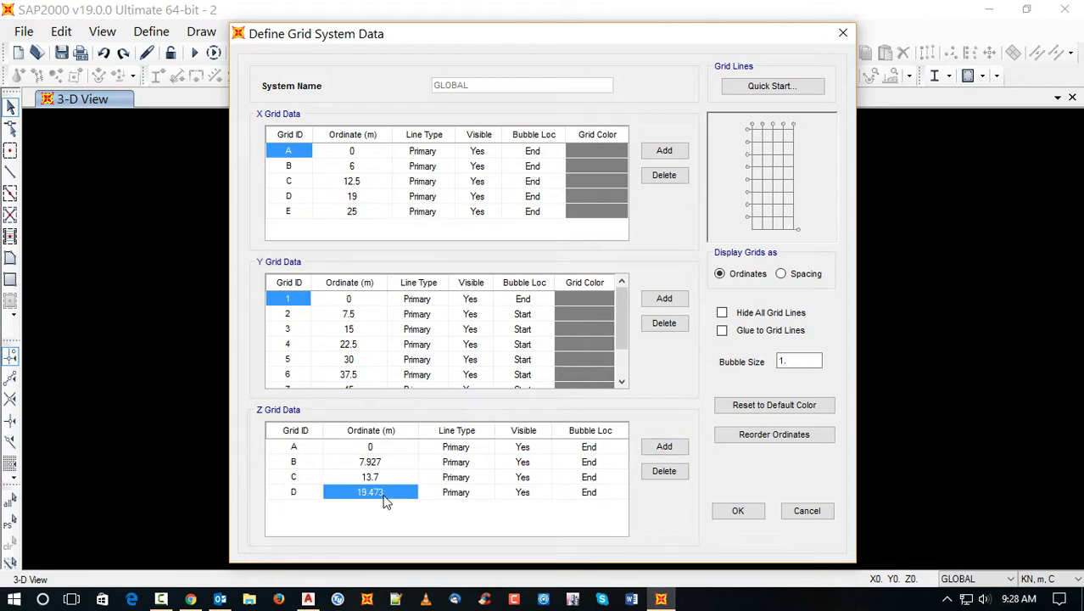
pyautogui.write('15.37')
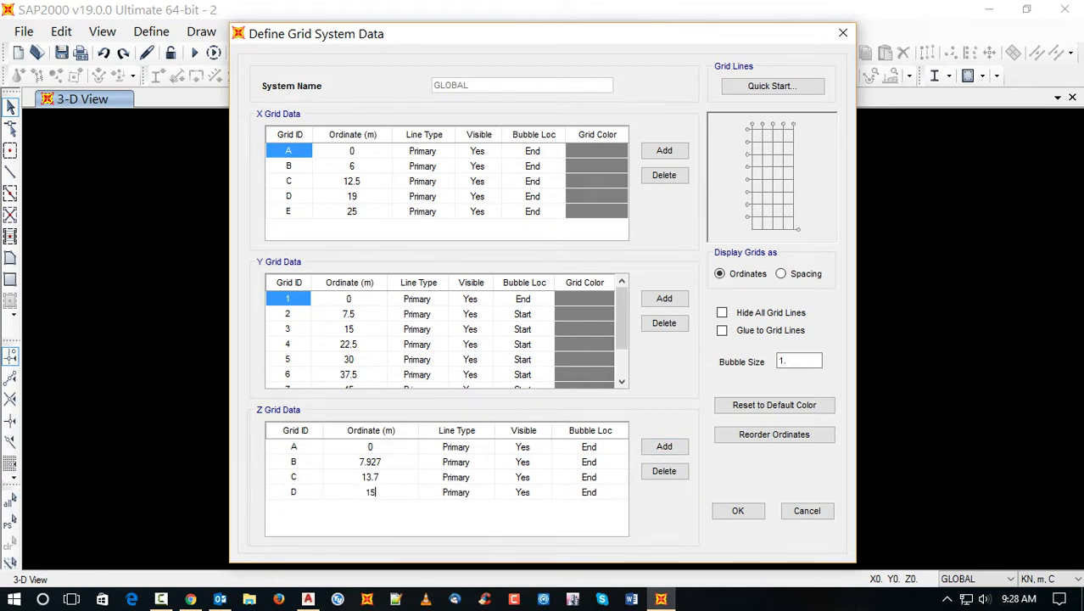
pyautogui.click(372, 481)
pyautogui.click(374, 495)
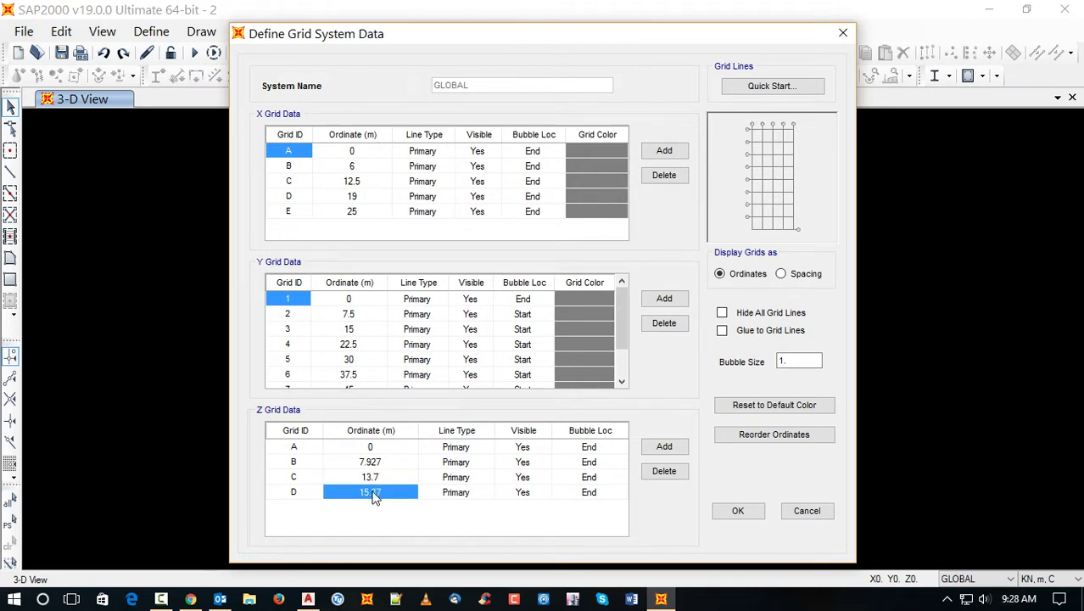
# Step: Delete every Y grid line except line 1 at 0, and set X grid line B to 8 m
pyautogui.moveTo(370, 315); pyautogui.dragTo(368, 407)
pyautogui.click(663, 330)
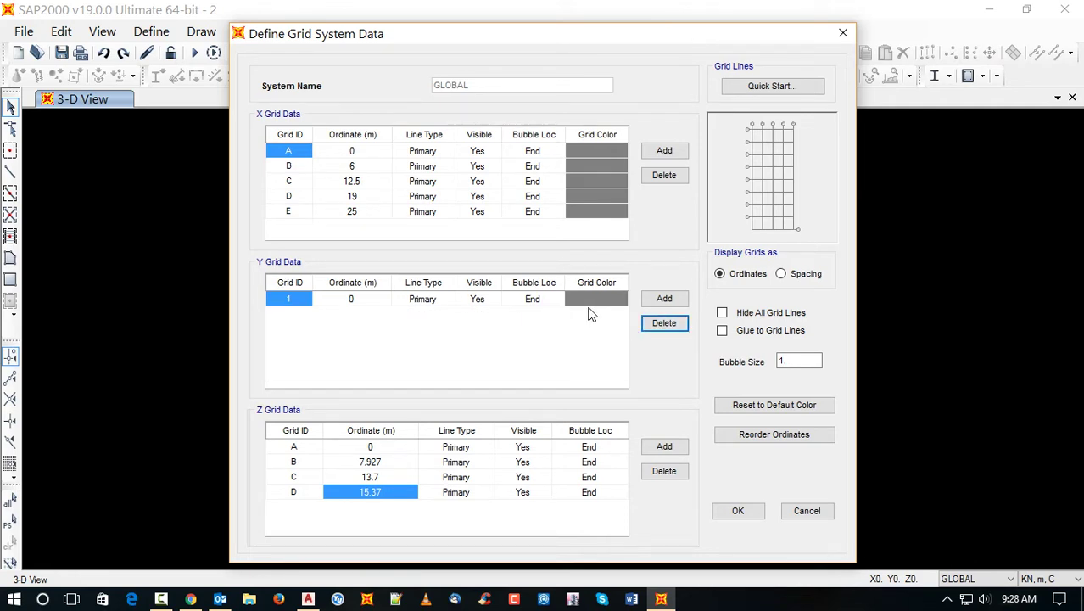
pyautogui.click(367, 165)
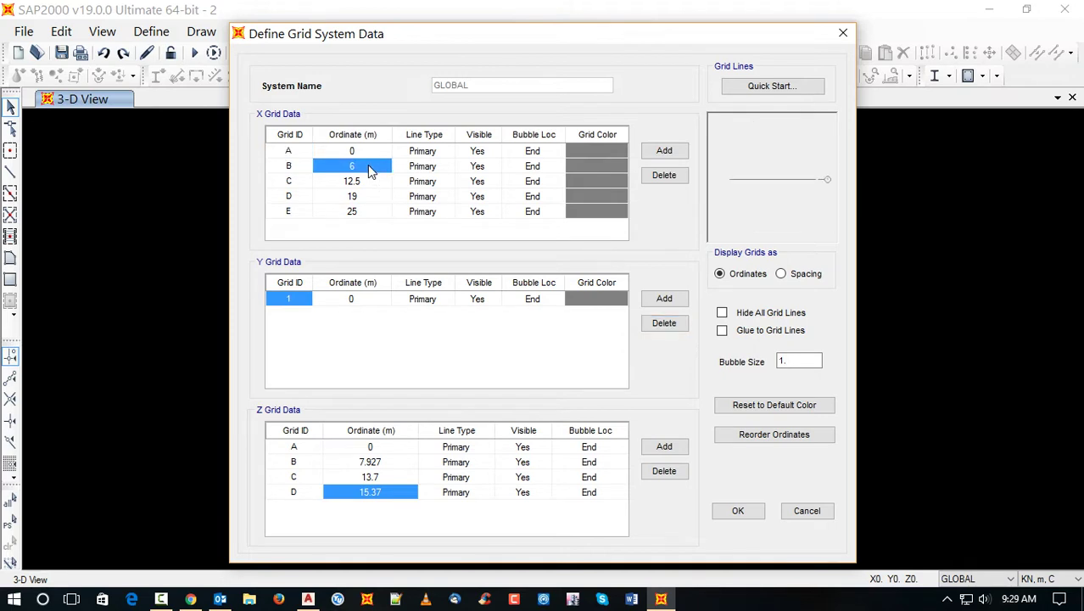
pyautogui.write('8')
# Step: Set the ordinates of X grid lines C, D and E to 14, 24 and 34 m
pyautogui.click(367, 181)
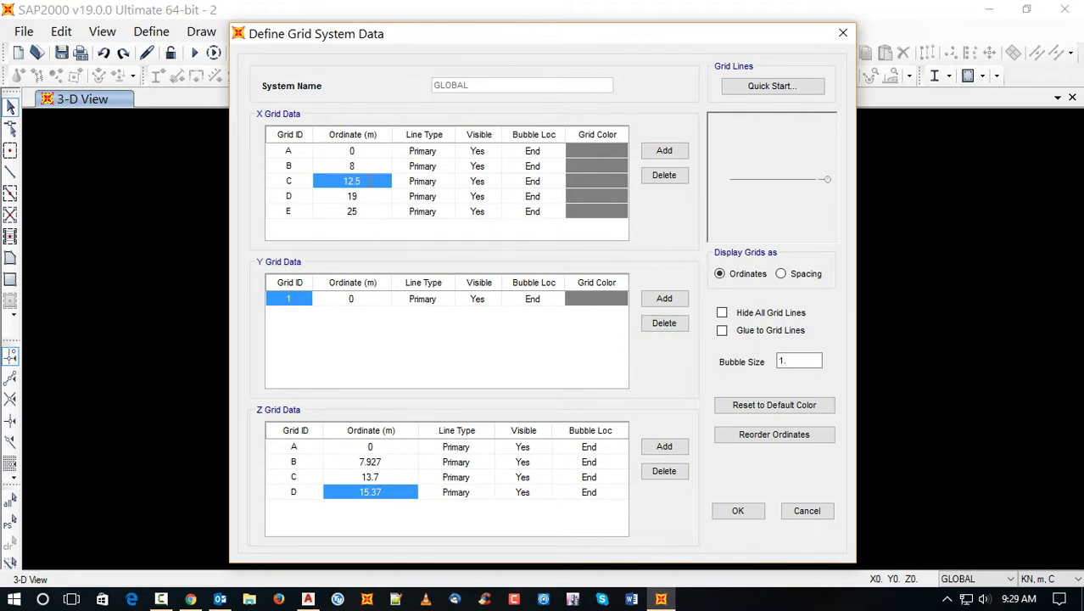
pyautogui.write('14')
pyautogui.click(365, 202)
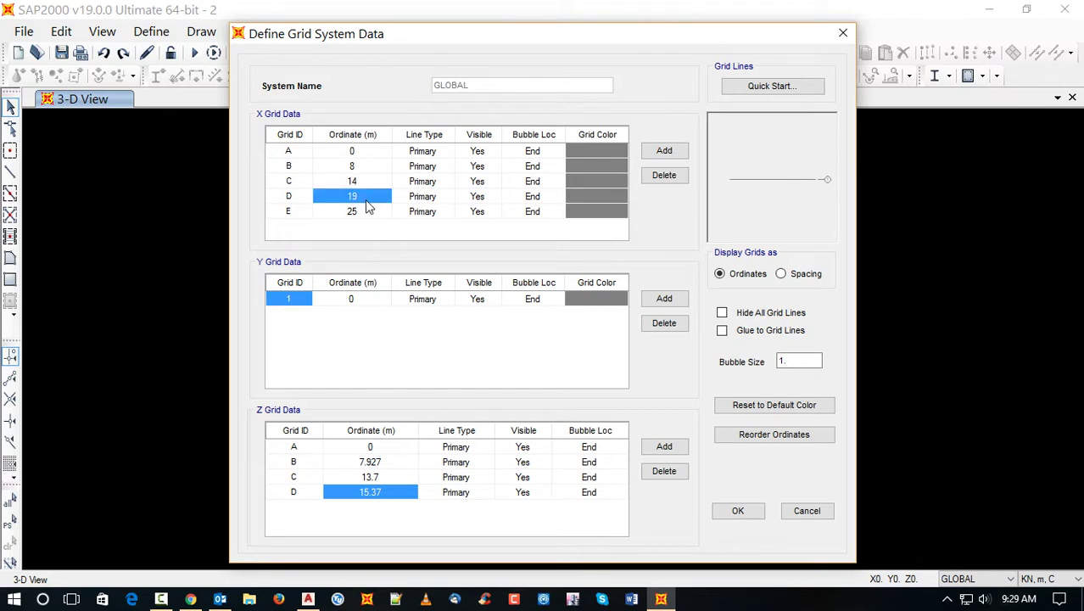
pyautogui.write('24')
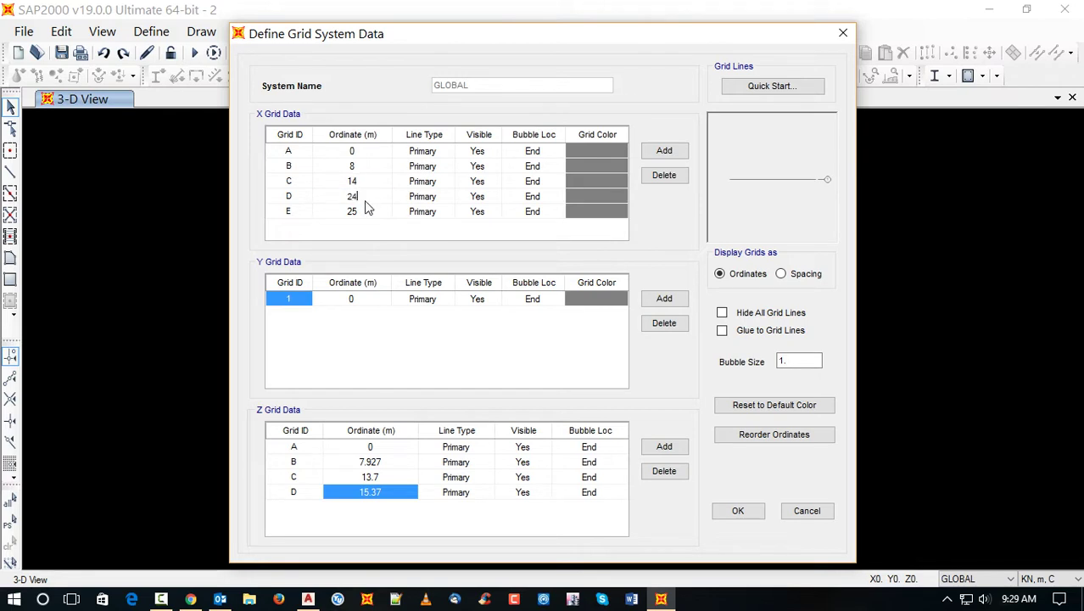
pyautogui.click(365, 219)
pyautogui.write('34')
pyautogui.click(365, 201)
# Step: Add four X grid lines, F to I, at 44, 54, 64 and 74 m
pyautogui.click(664, 150)
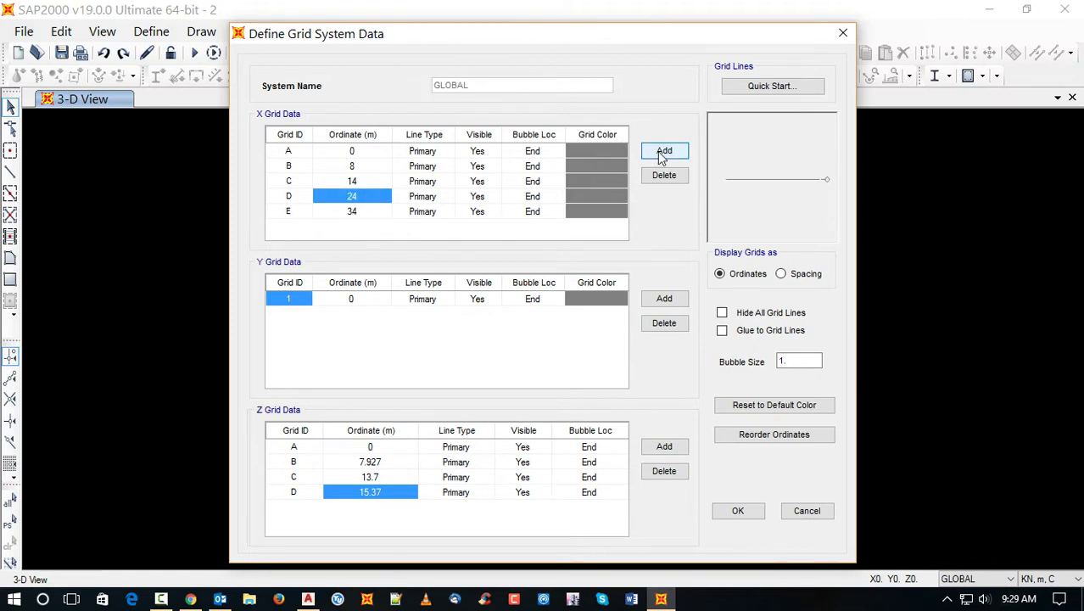
pyautogui.click(366, 227)
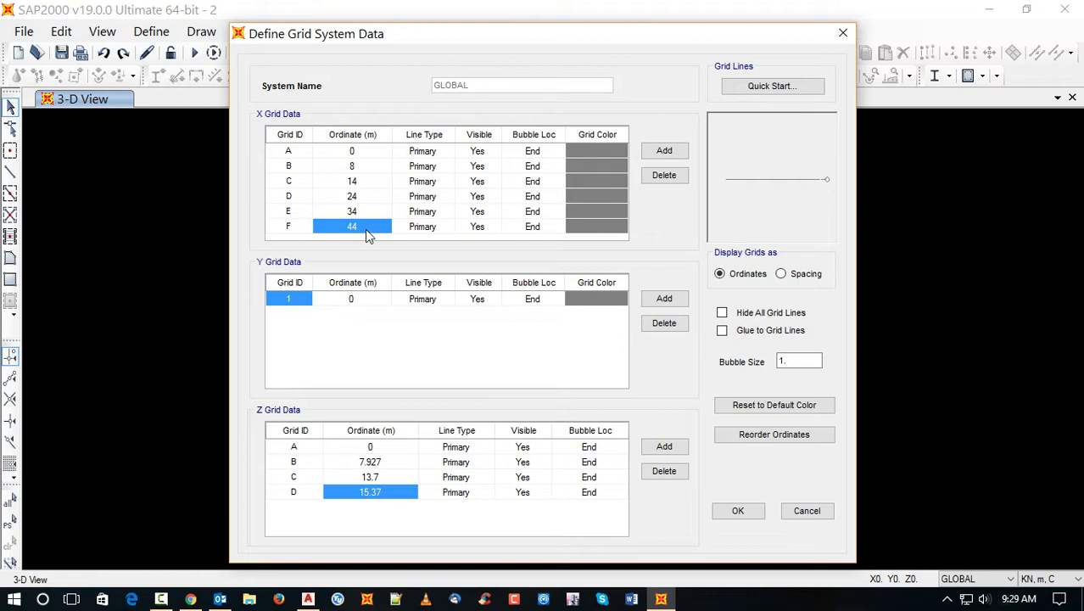
pyautogui.click(662, 153)
pyautogui.click(662, 153)
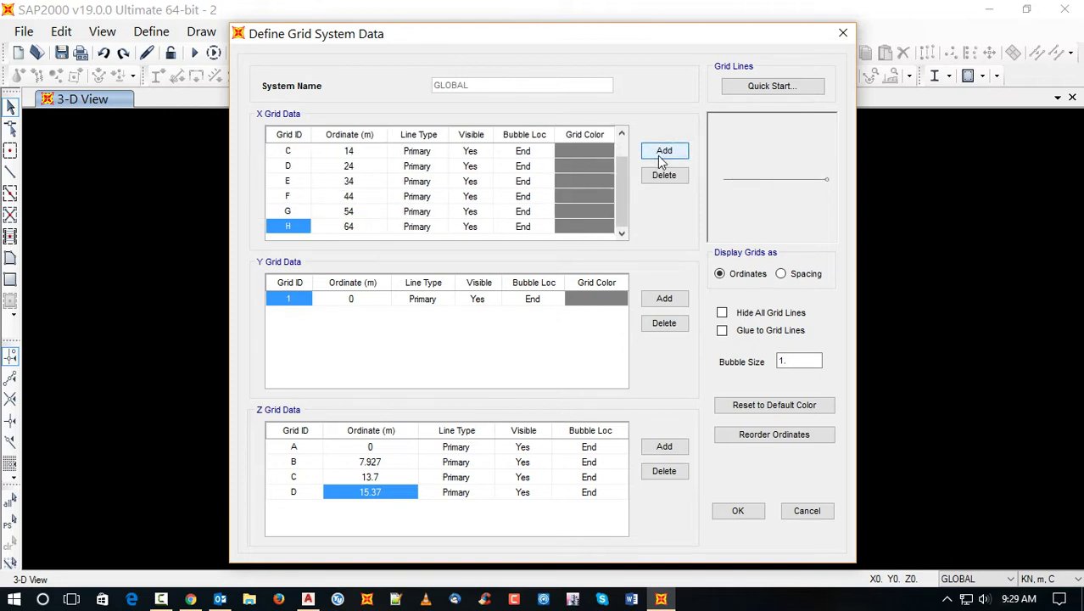
pyautogui.click(661, 152)
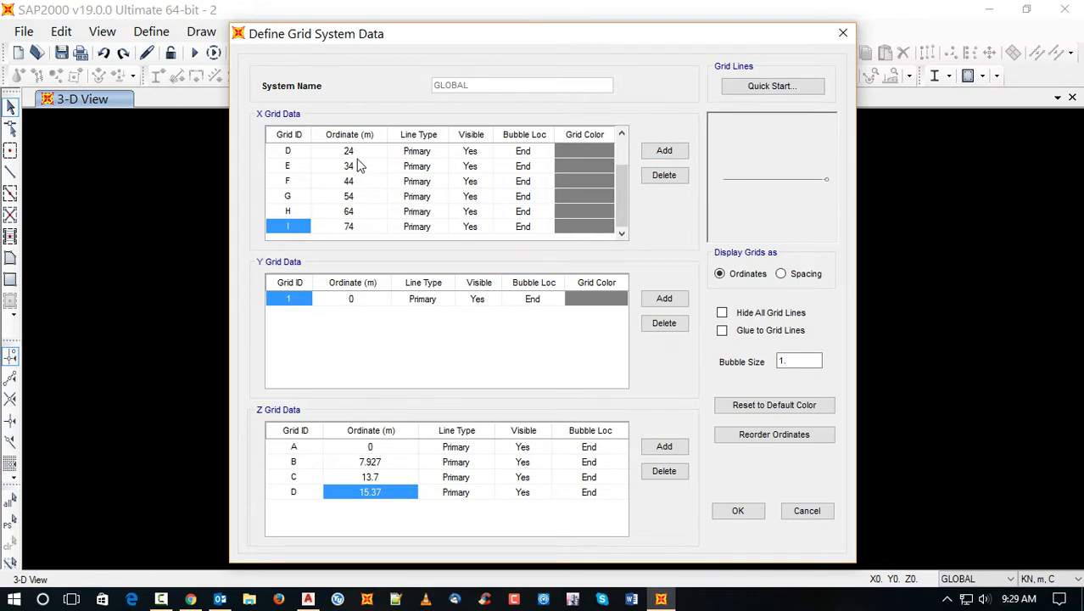
# Step: Delete X grid lines D to I and set line C to 8+7, giving 15 m
pyautogui.moveTo(357, 153); pyautogui.dragTo(354, 229)
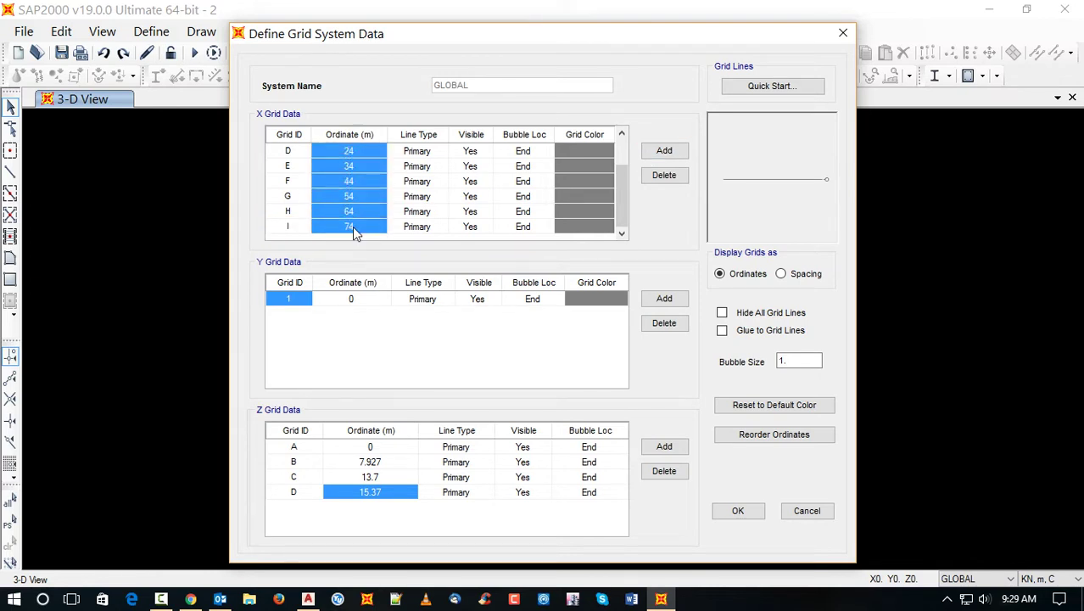
pyautogui.click(658, 176)
pyautogui.click(359, 183)
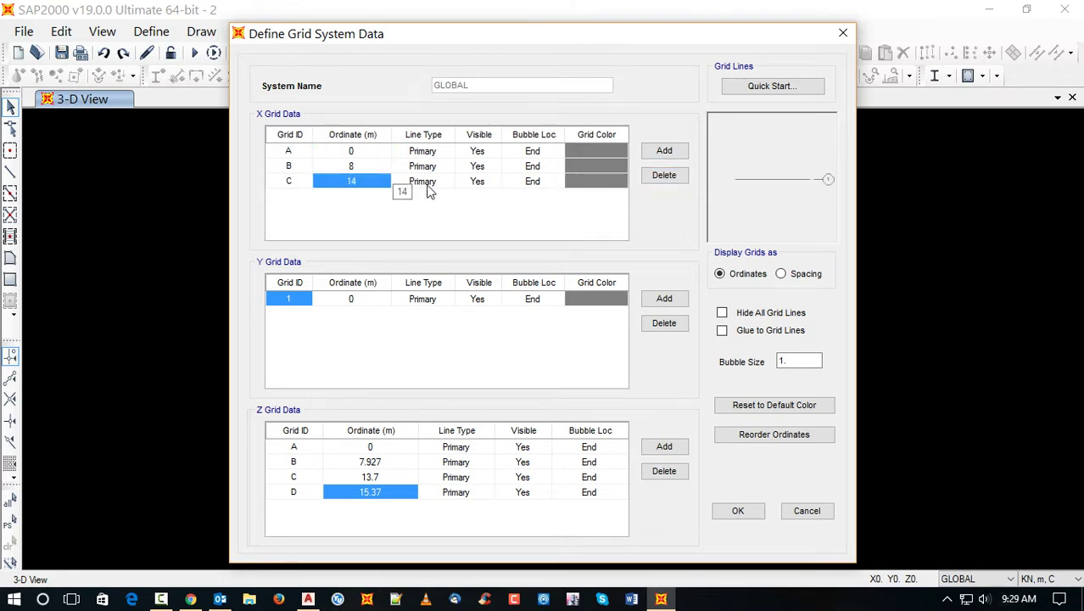
pyautogui.write('8+7')
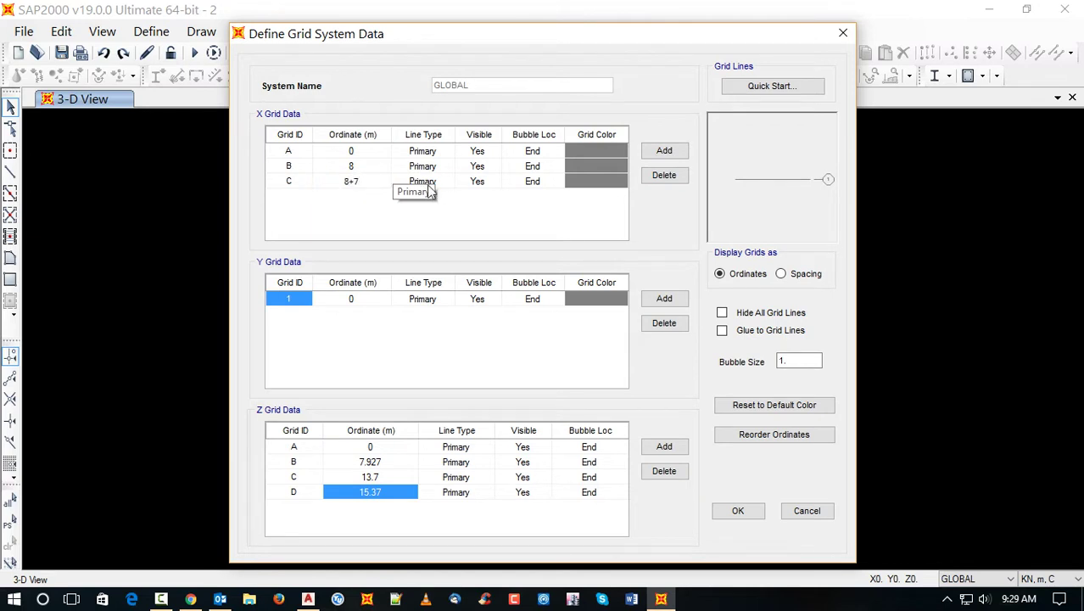
pyautogui.click(359, 168)
pyautogui.click(361, 183)
# Step: Add X grid line D and set its ordinate to 25 m
pyautogui.click(678, 156)
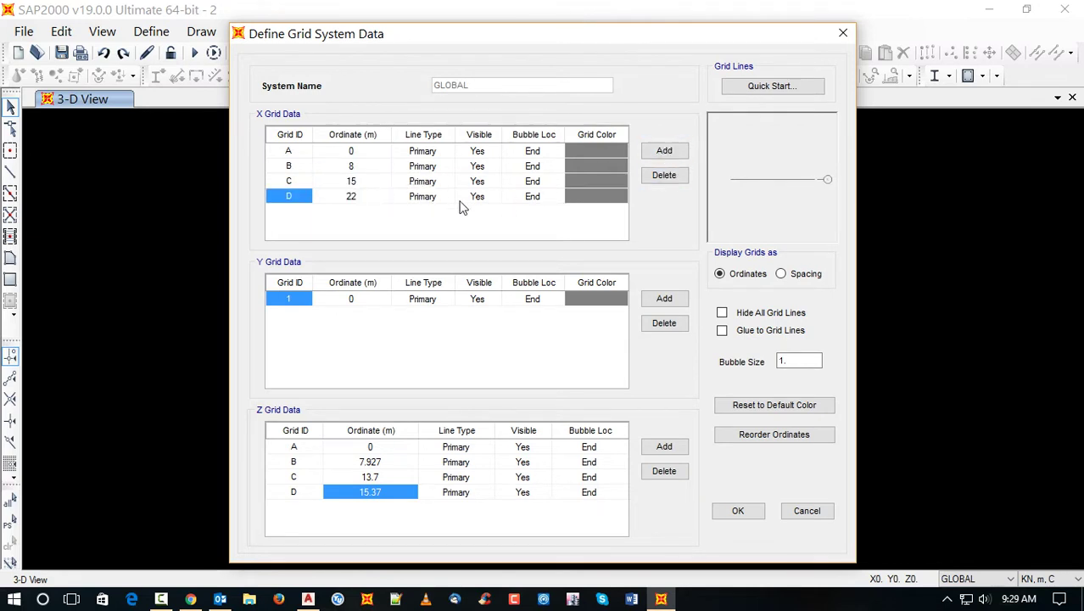
pyautogui.click(351, 196)
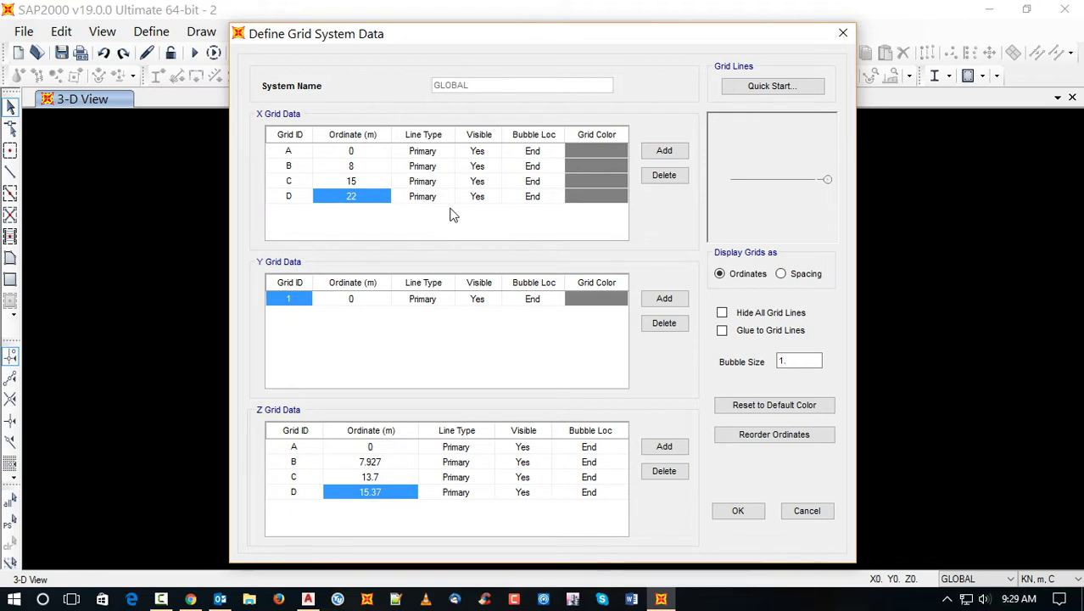
pyautogui.write('25')
pyautogui.click(357, 185)
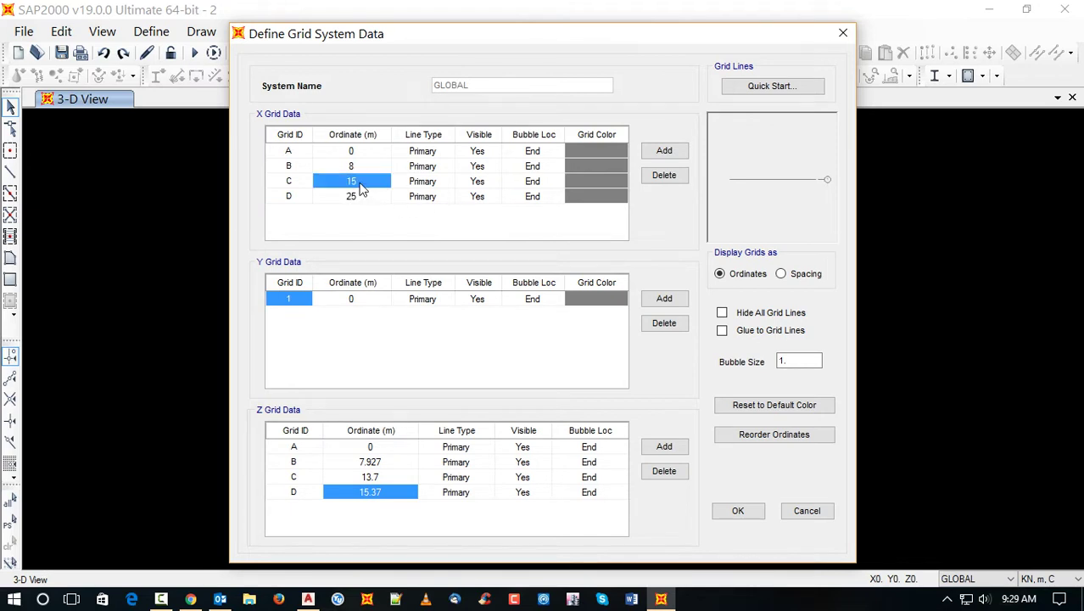
pyautogui.click(361, 195)
# Step: Add five X grid lines, E to I, at 10 m spacing from 35 m to 75 m
pyautogui.click(665, 151)
pyautogui.click(665, 152)
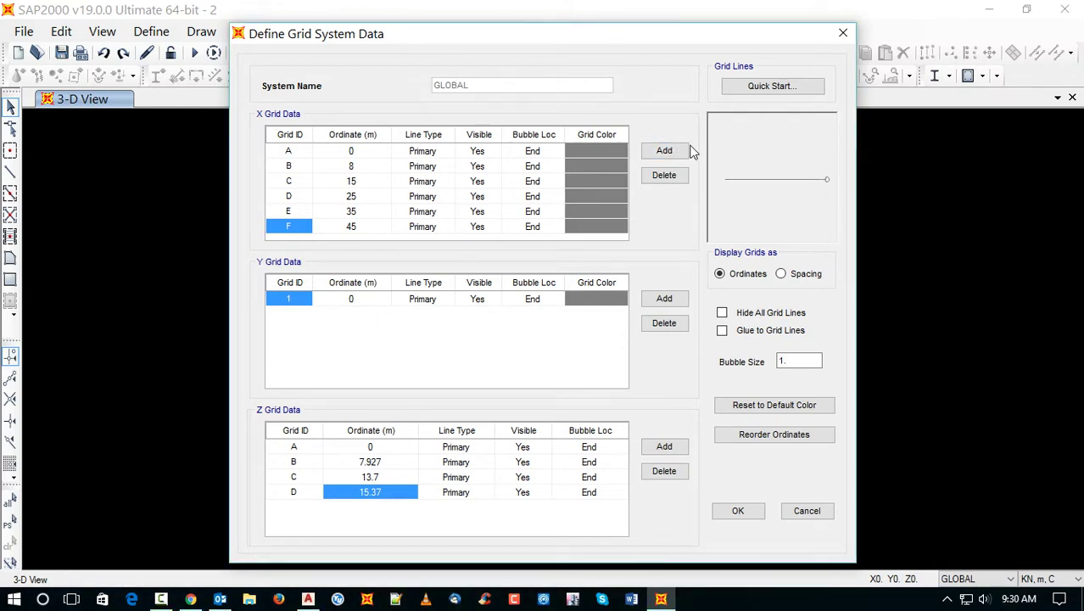
pyautogui.click(663, 150)
pyautogui.click(662, 150)
pyautogui.click(663, 150)
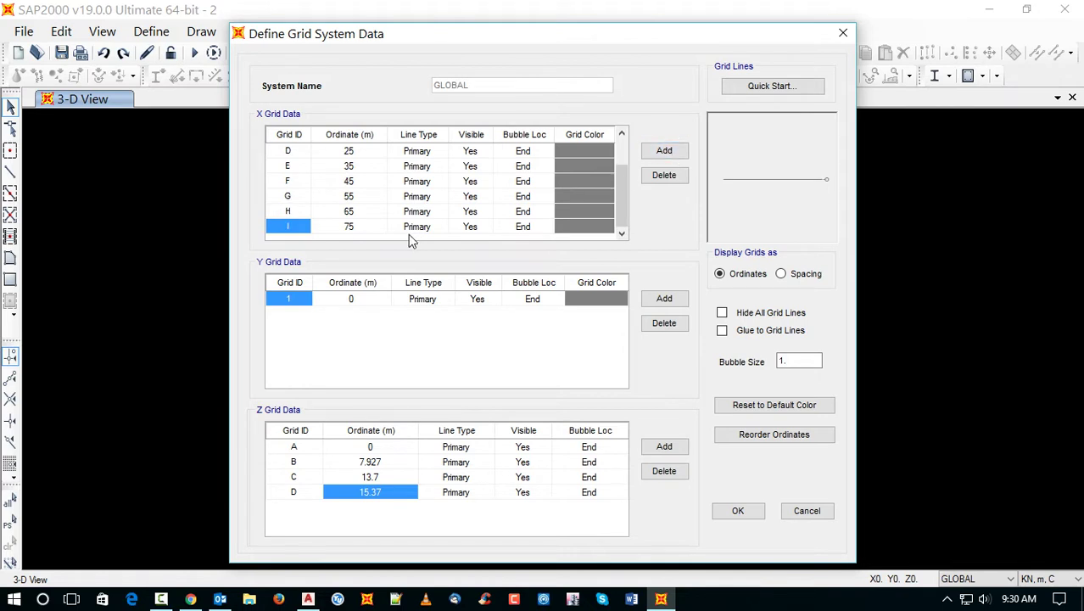
pyautogui.click(356, 227)
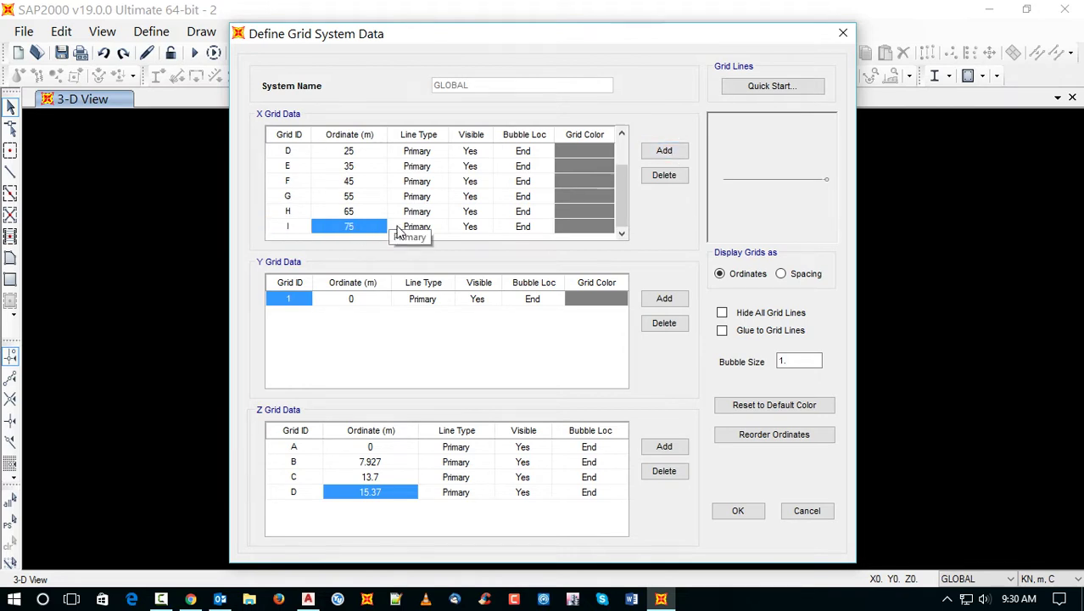
pyautogui.click(361, 213)
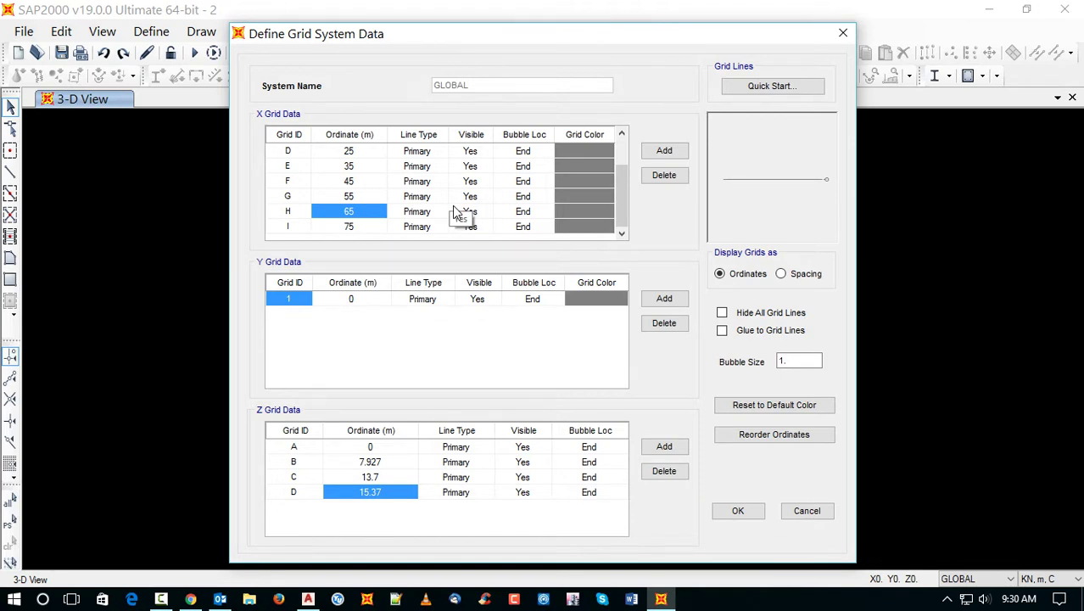
pyautogui.click(356, 228)
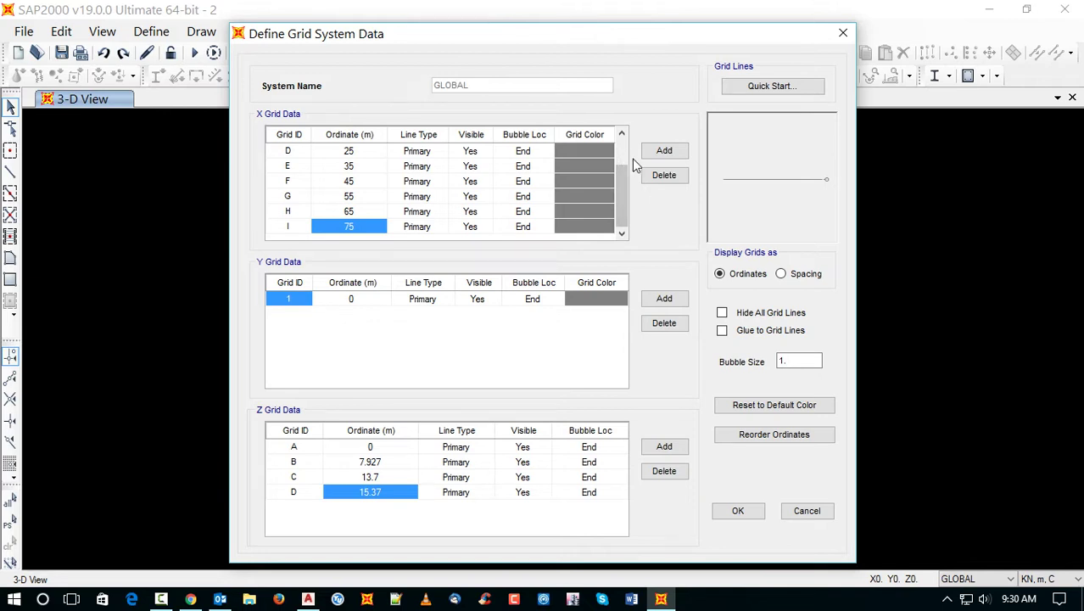
# Step: Add X grid lines J at 85 m and K at 85+8 (93 m), and apply the grid system
pyautogui.click(663, 151)
pyautogui.press('BackSpace')
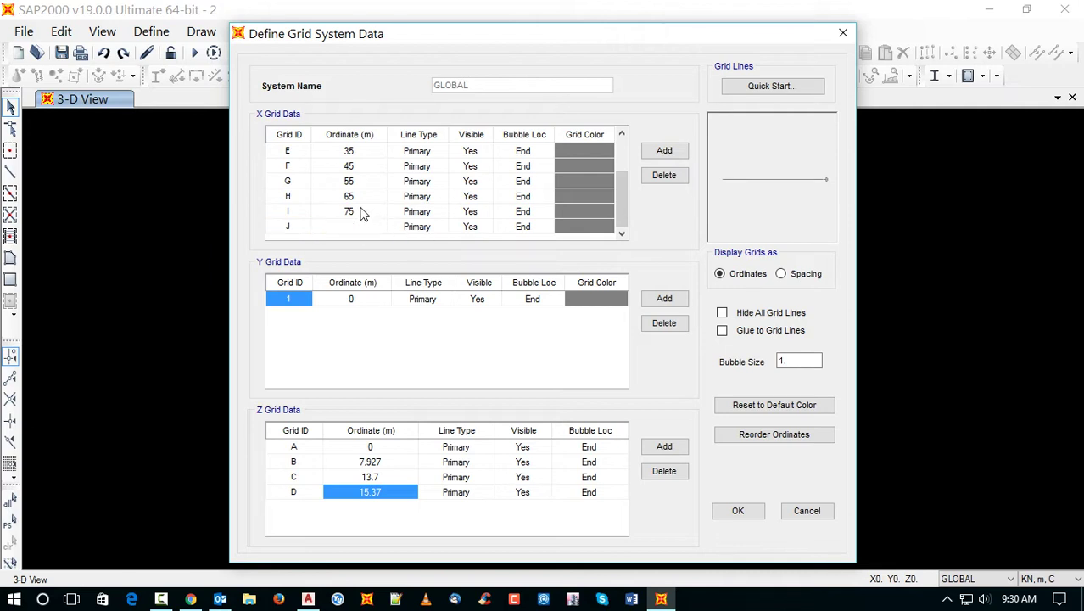
pyautogui.write('85')
pyautogui.click(663, 151)
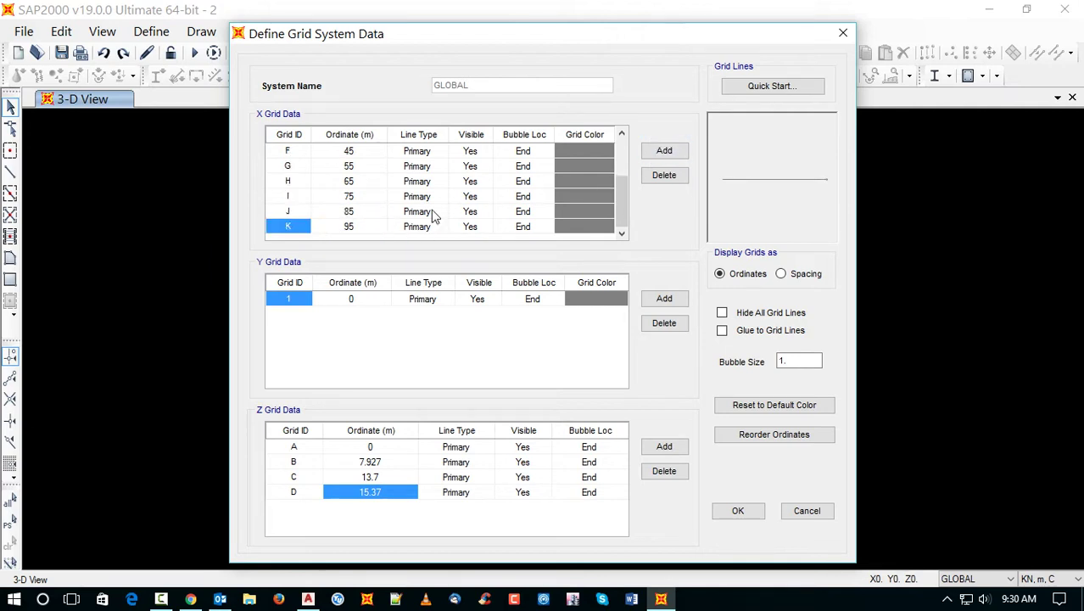
pyautogui.click(363, 229)
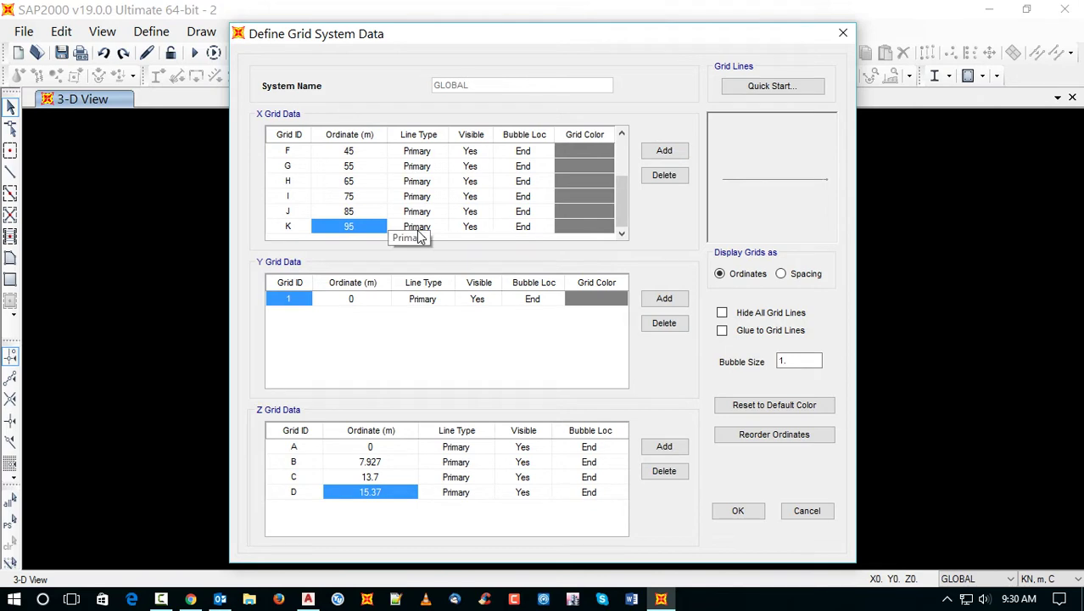
pyautogui.write('85+8')
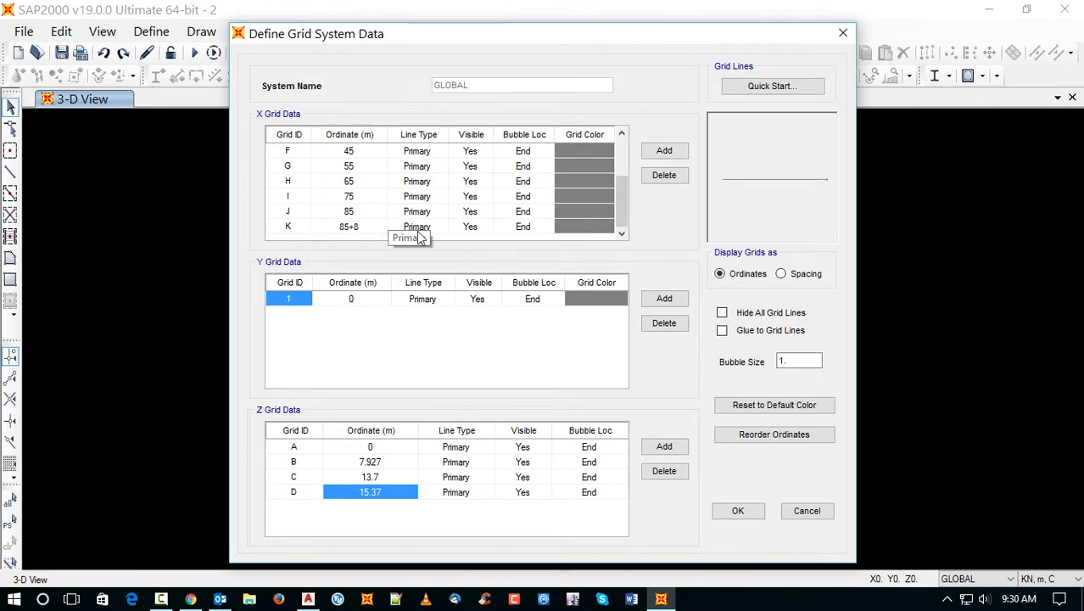
pyautogui.click(348, 212)
pyautogui.click(352, 226)
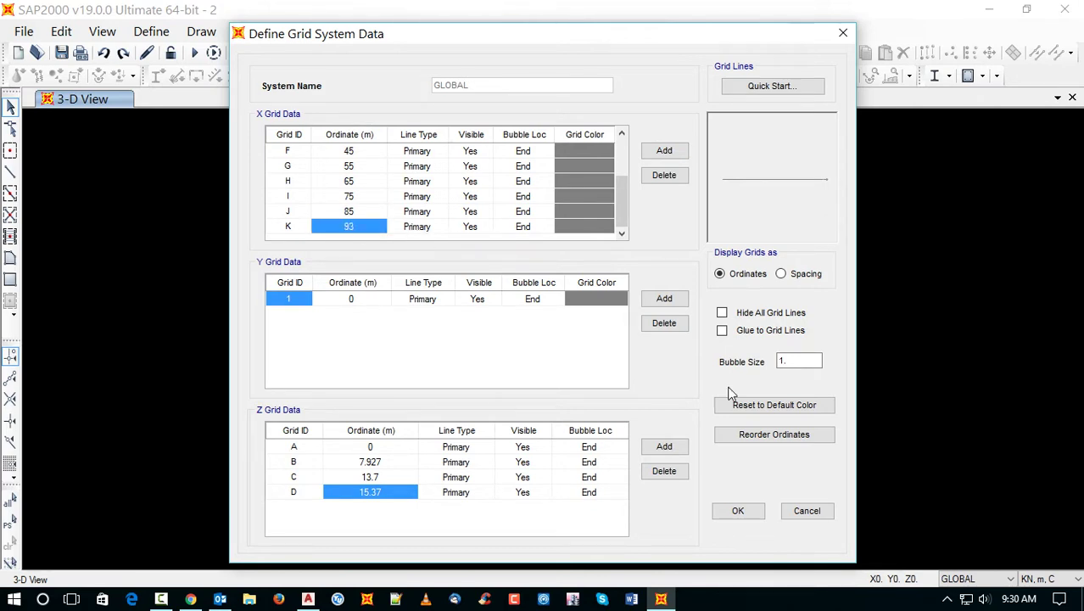
pyautogui.click(734, 510)
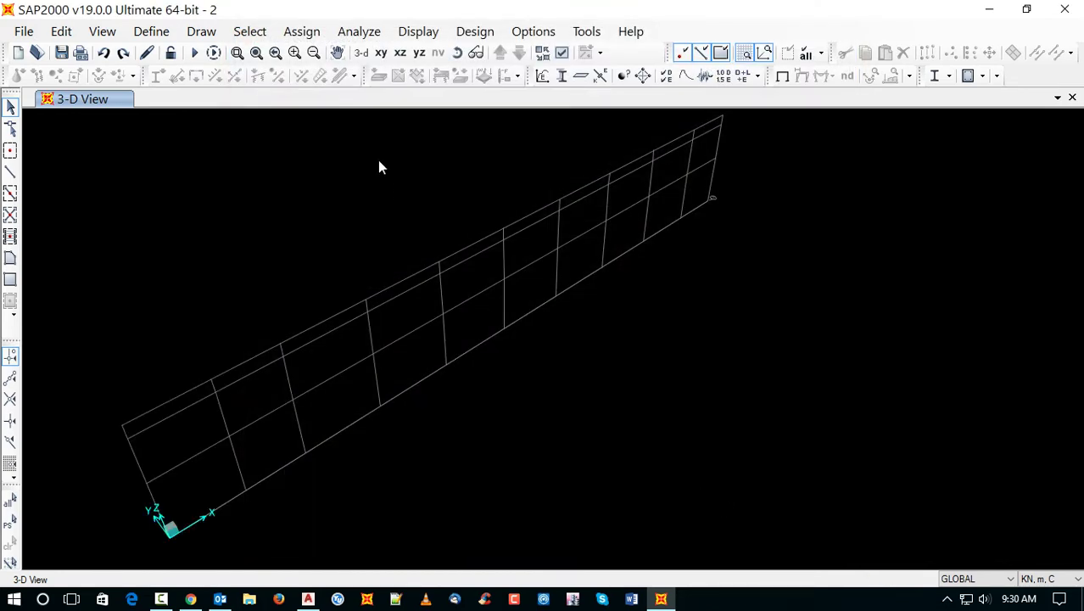
# Step: Show the model in the X-Z plane and change the ordinate of the last X grid line, K, to 90 m
pyautogui.click(400, 53)
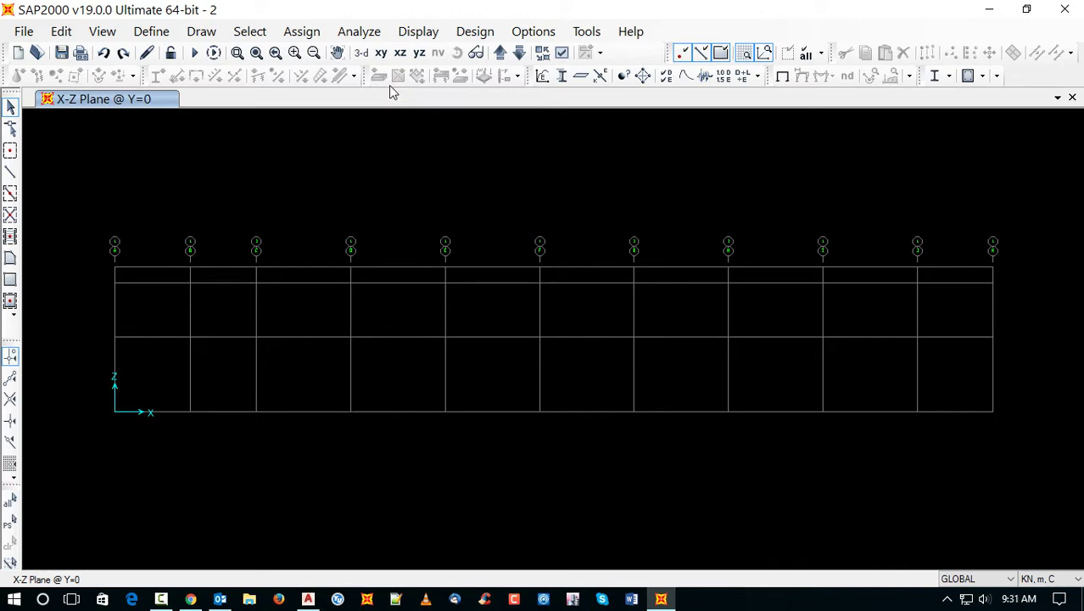
pyautogui.doubleClick(390, 338)
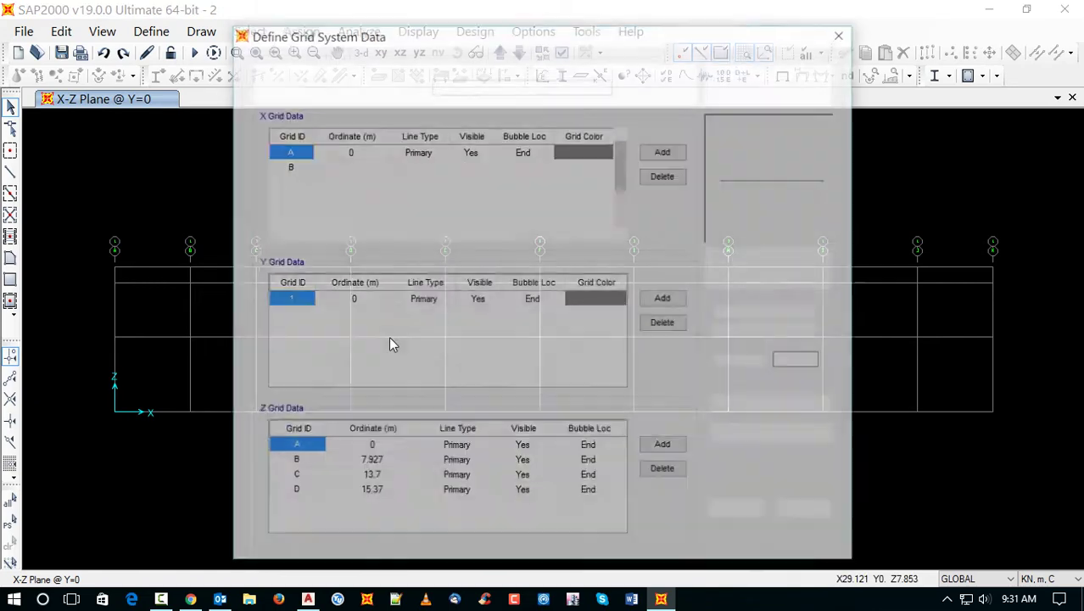
pyautogui.click(622, 235)
pyautogui.click(622, 235)
pyautogui.click(622, 235)
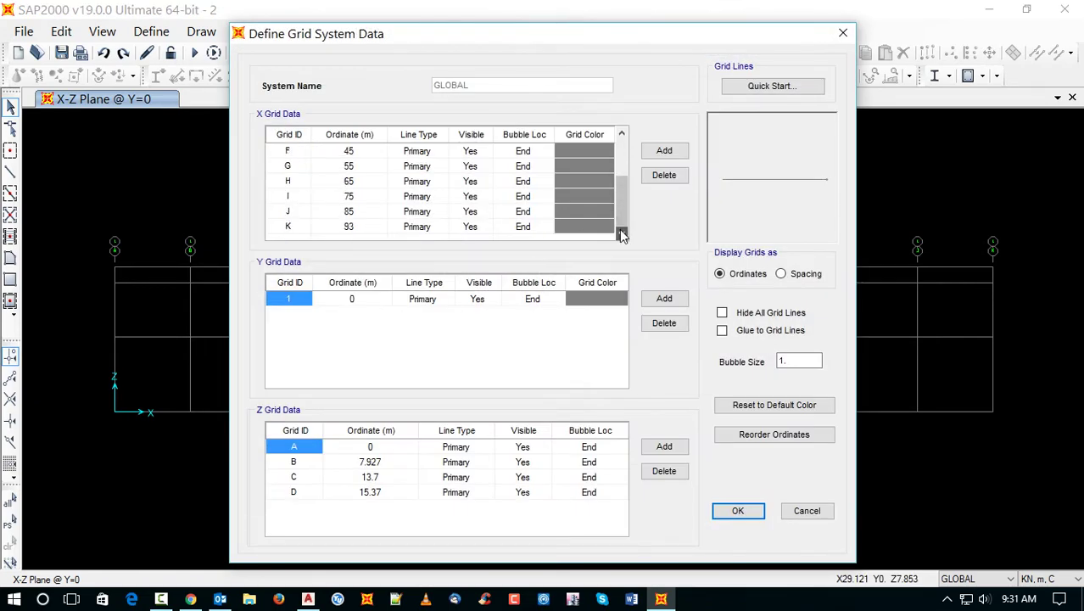
pyautogui.click(366, 235)
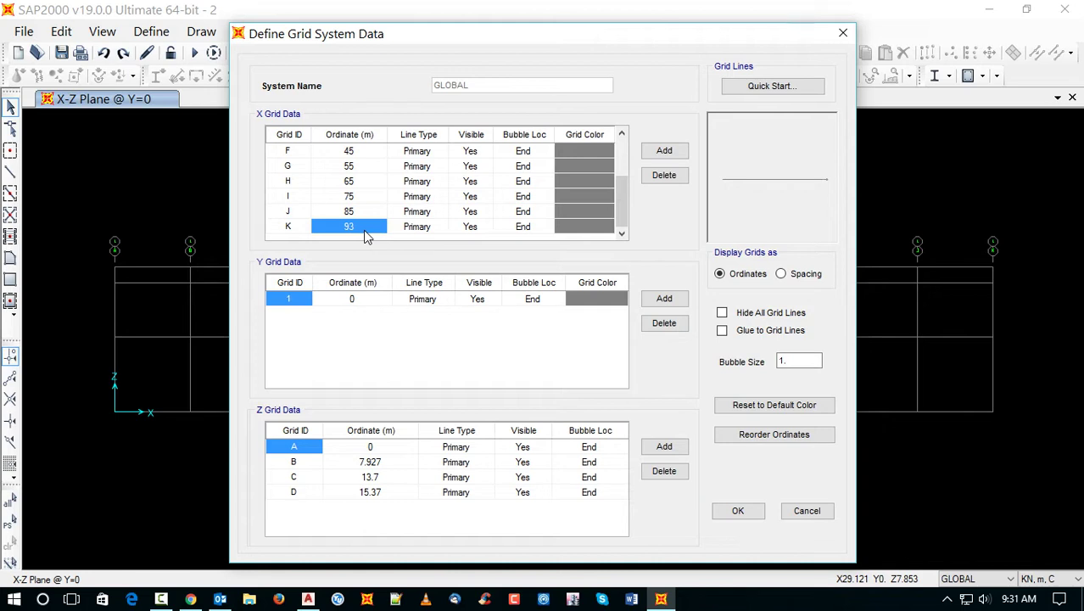
pyautogui.write('90')
pyautogui.click(363, 218)
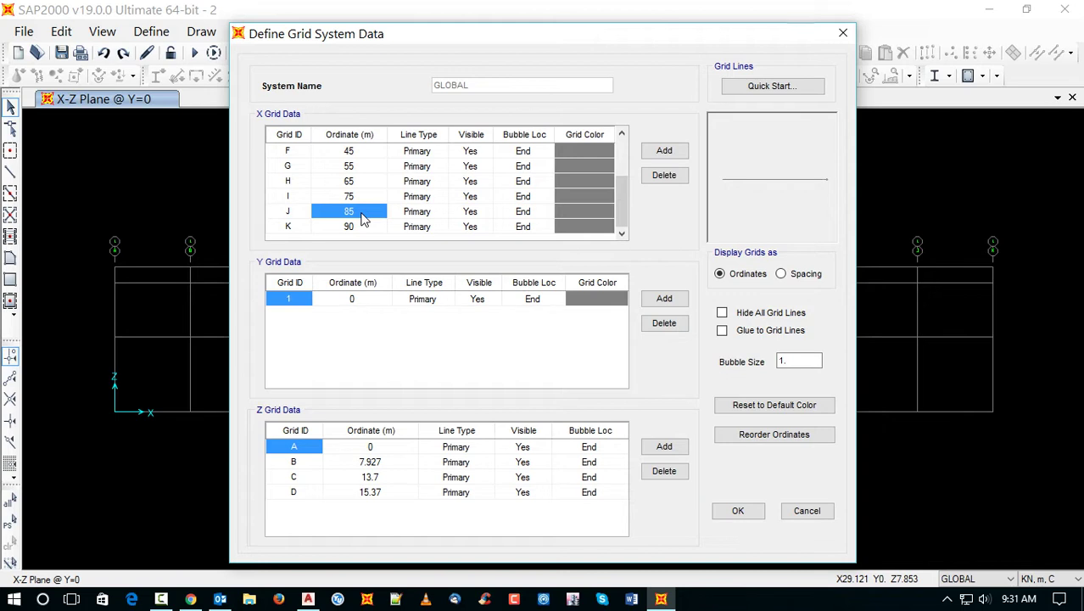
# Step: Set the ordinate of X grid line J to 82 m and apply the grid system
pyautogui.write('82')
pyautogui.click(350, 199)
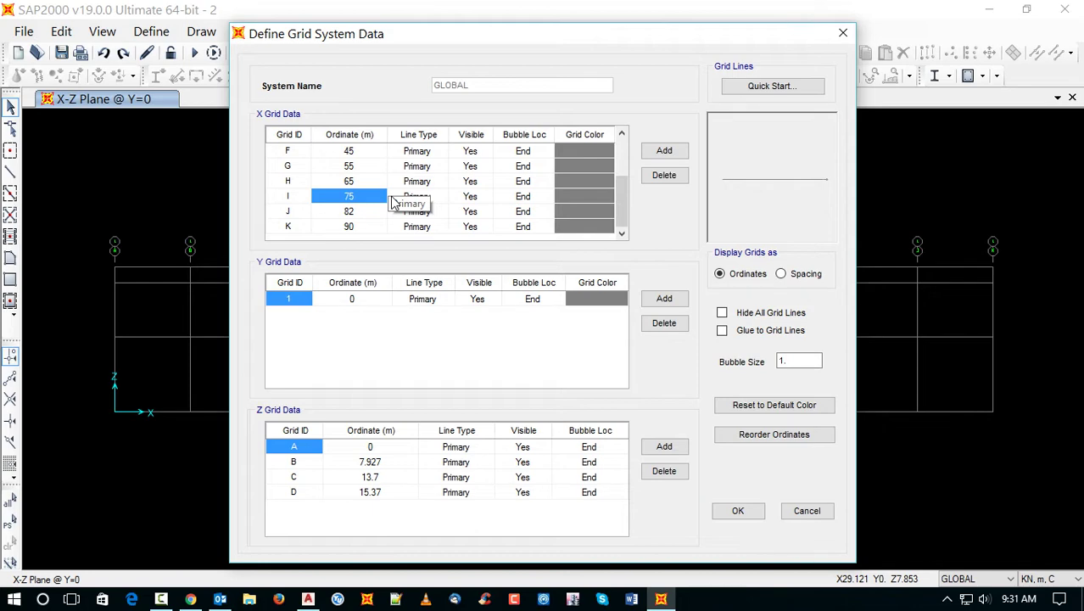
pyautogui.click(750, 511)
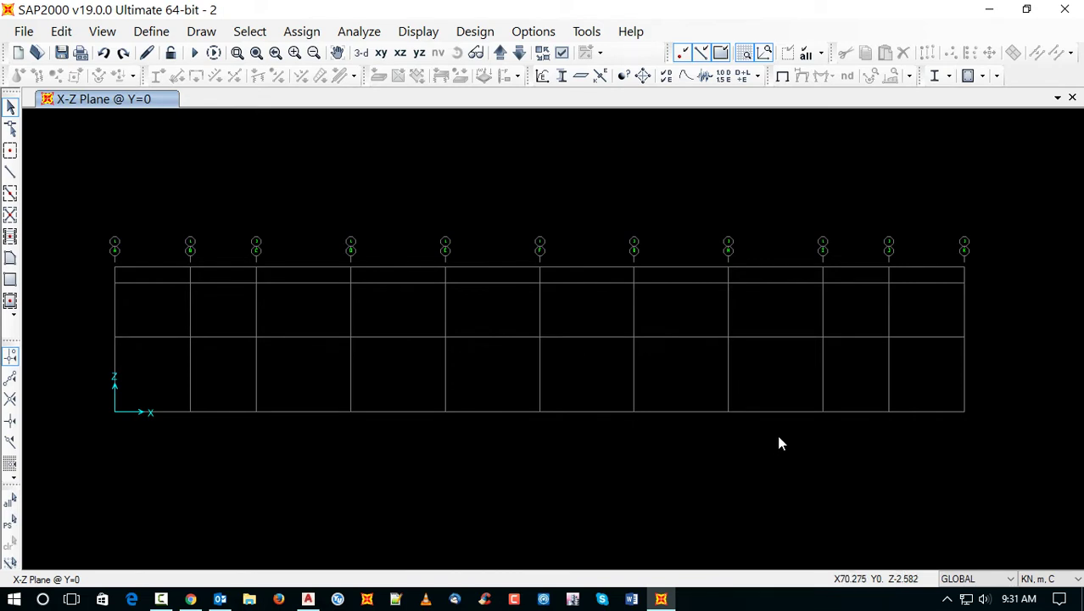
pyautogui.doubleClick(212, 337)
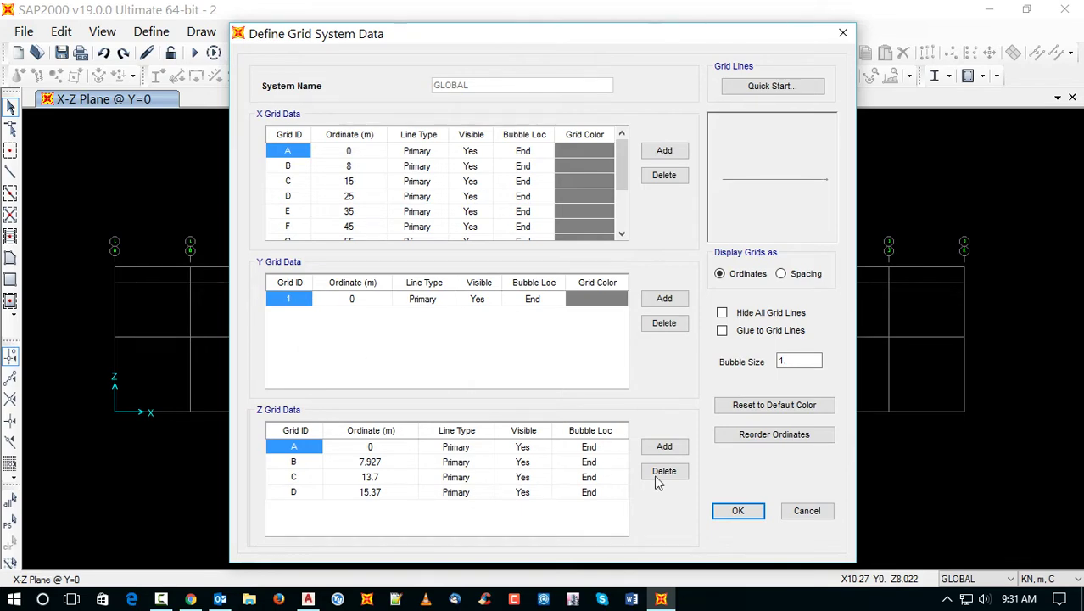
pyautogui.click(738, 510)
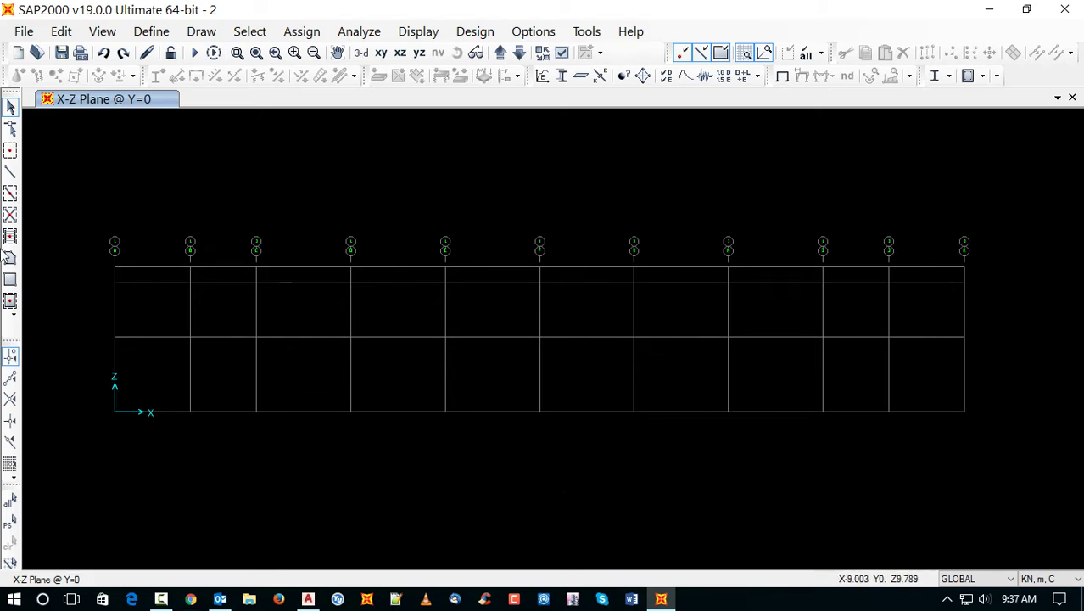
pyautogui.click(11, 174)
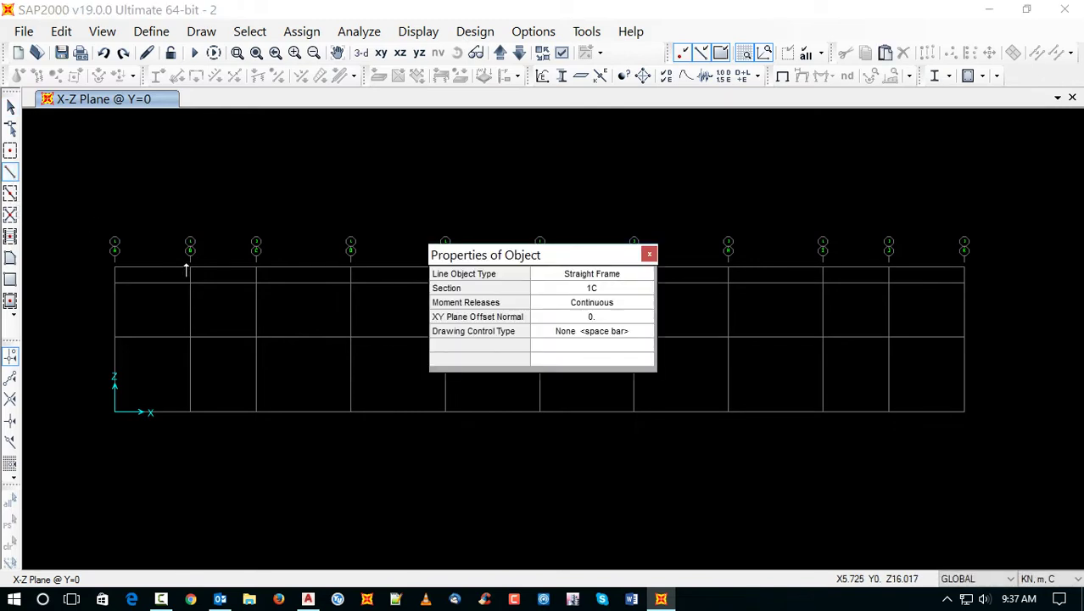
pyautogui.moveTo(529, 257)
pyautogui.mouseDown()
pyautogui.moveTo(418, 151)
pyautogui.moveTo(340, 99)
pyautogui.mouseUp()
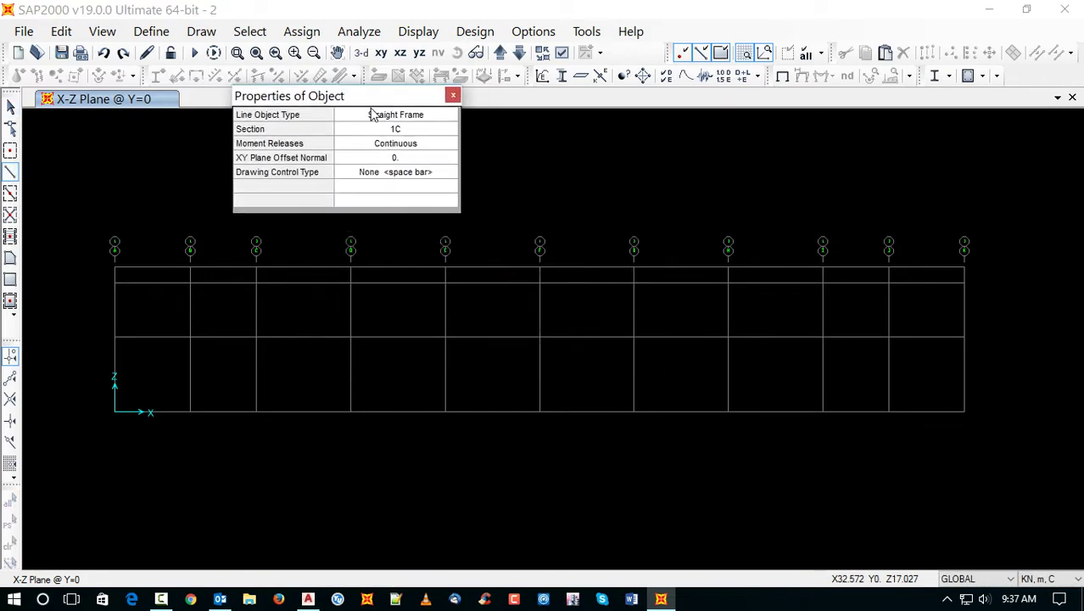
pyautogui.click(453, 95)
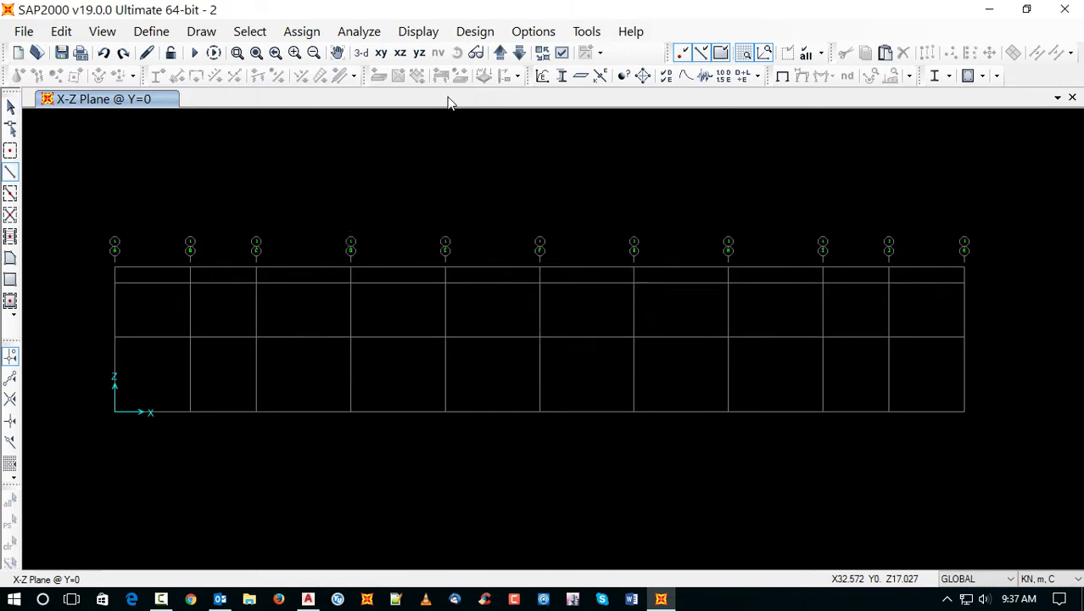
# Step: Save the model and return to object selection mode
pyautogui.click(60, 53)
pyautogui.click(11, 106)
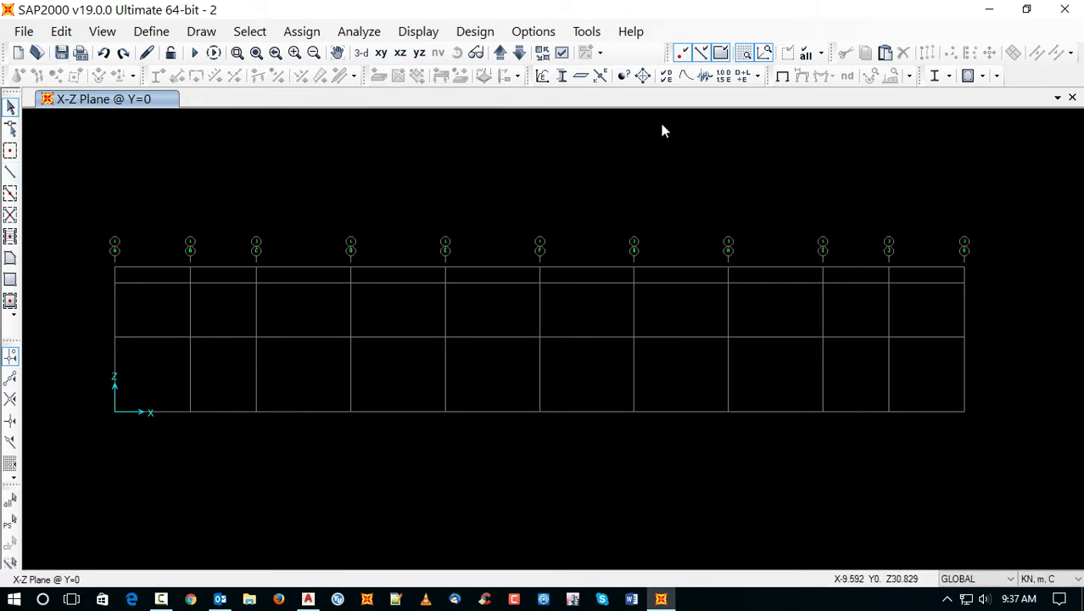
# Step: Delete the frame sections 2K224148, 1K and 1C from the frame properties and confirm the list
pyautogui.click(562, 75)
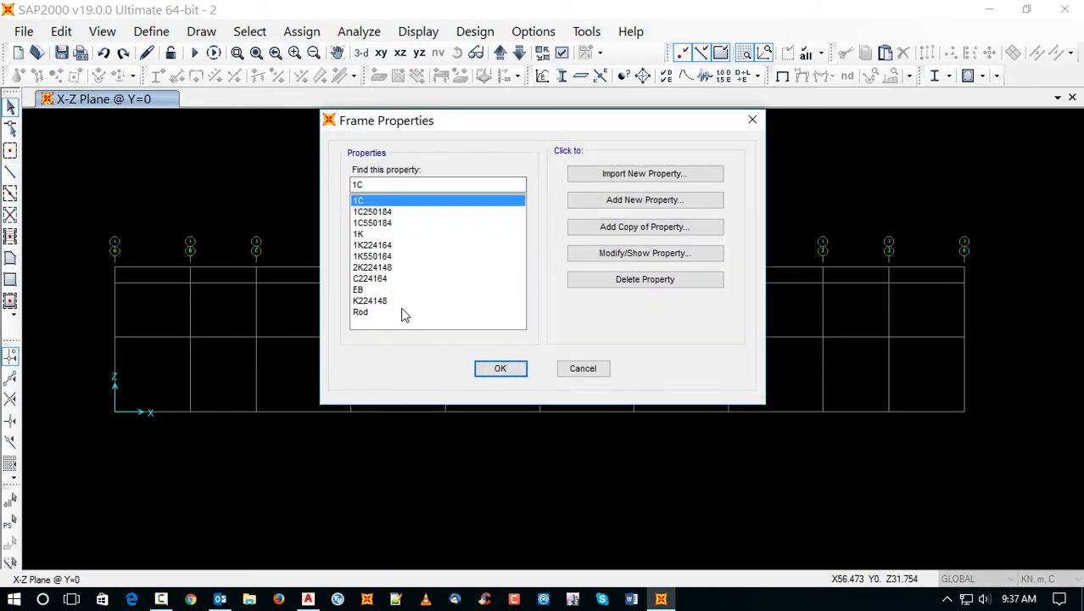
pyautogui.click(383, 268)
pyautogui.click(643, 280)
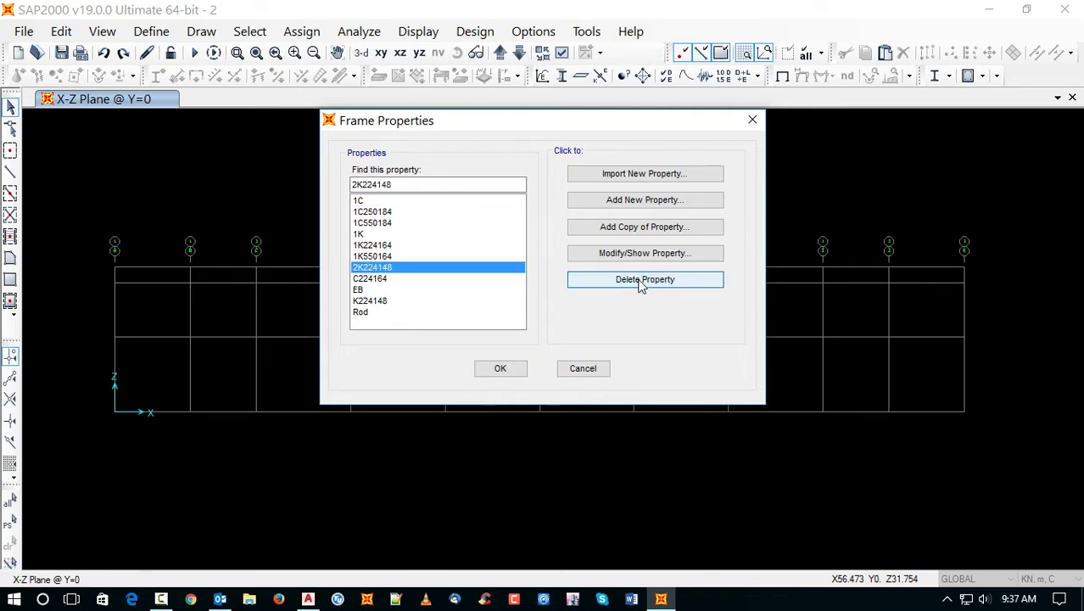
pyautogui.click(419, 234)
pyautogui.click(611, 281)
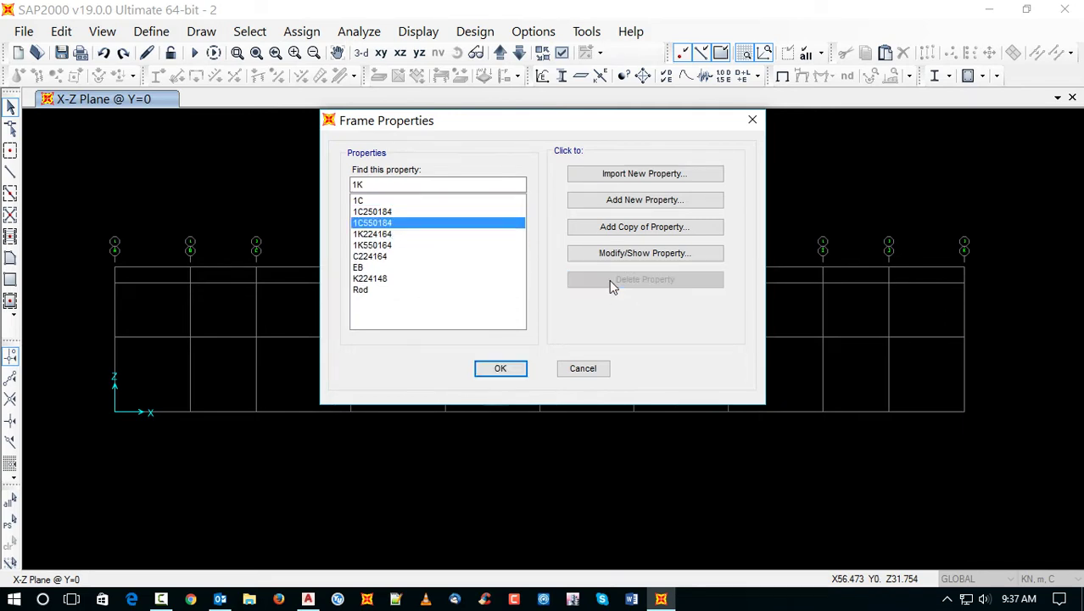
pyautogui.click(394, 202)
pyautogui.click(625, 280)
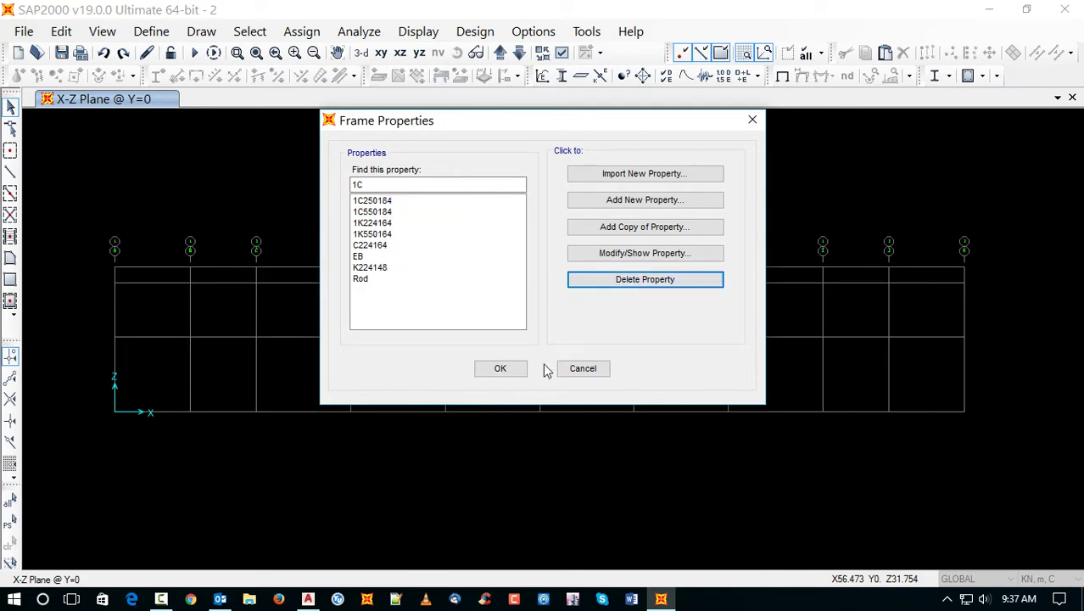
pyautogui.click(510, 368)
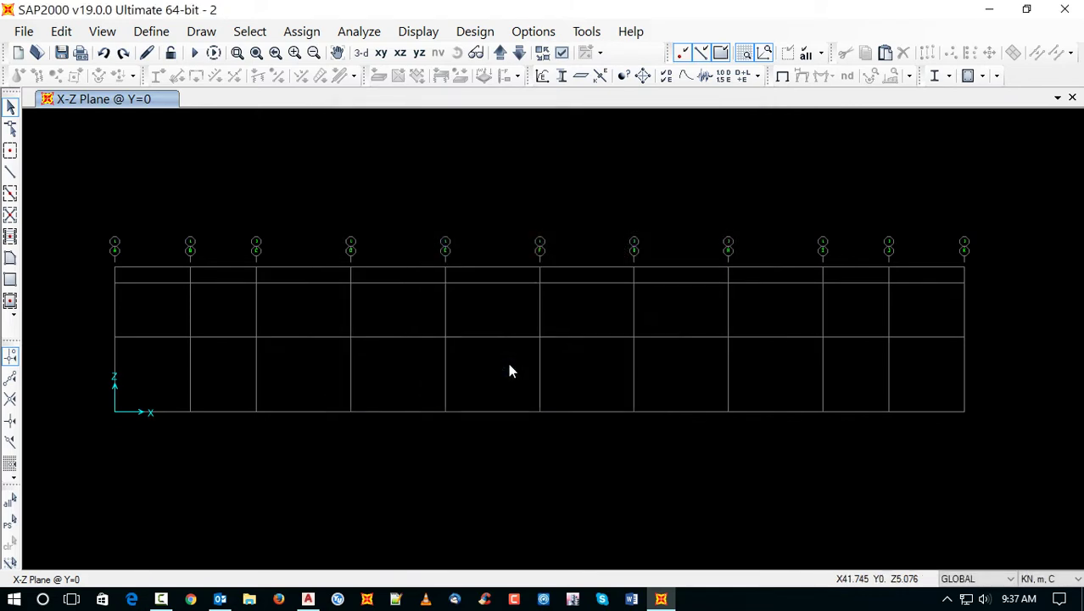
# Step: Review the pipe dimensions and material of the frame section Rod
pyautogui.click(561, 75)
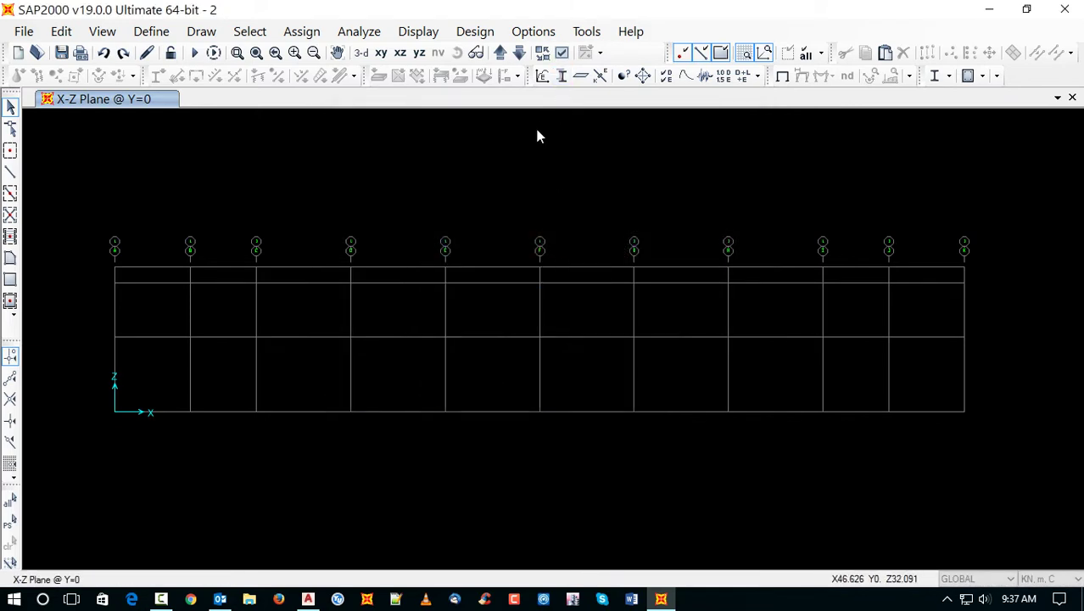
pyautogui.click(510, 279)
pyautogui.click(629, 256)
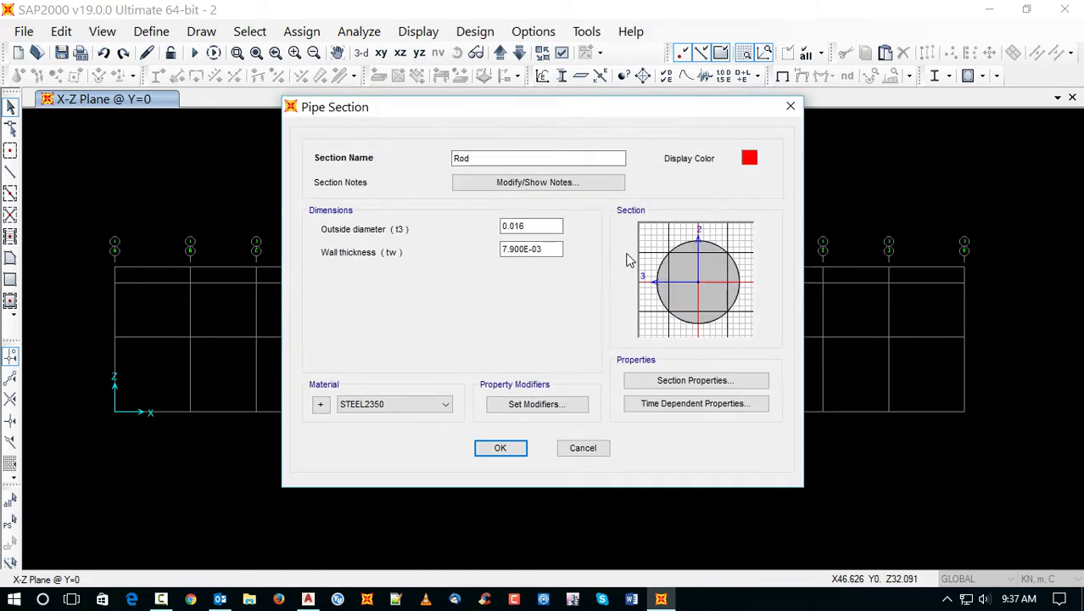
pyautogui.press('Return')
# Step: Set the outside depth and outside width of the EB tube section to 0.15 m each
pyautogui.click(374, 256)
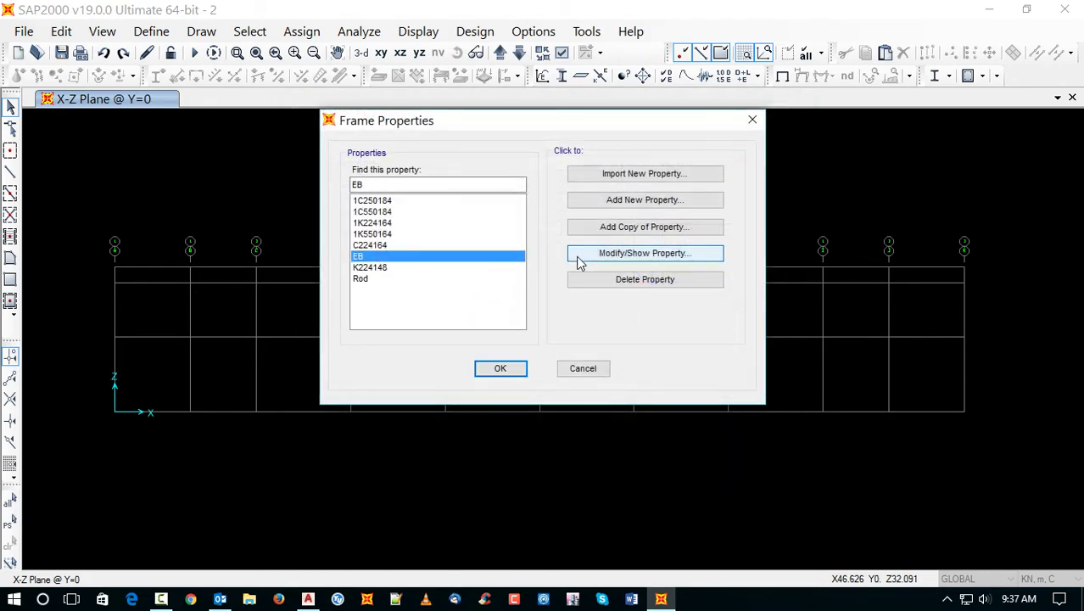
pyautogui.click(585, 254)
pyautogui.click(547, 226)
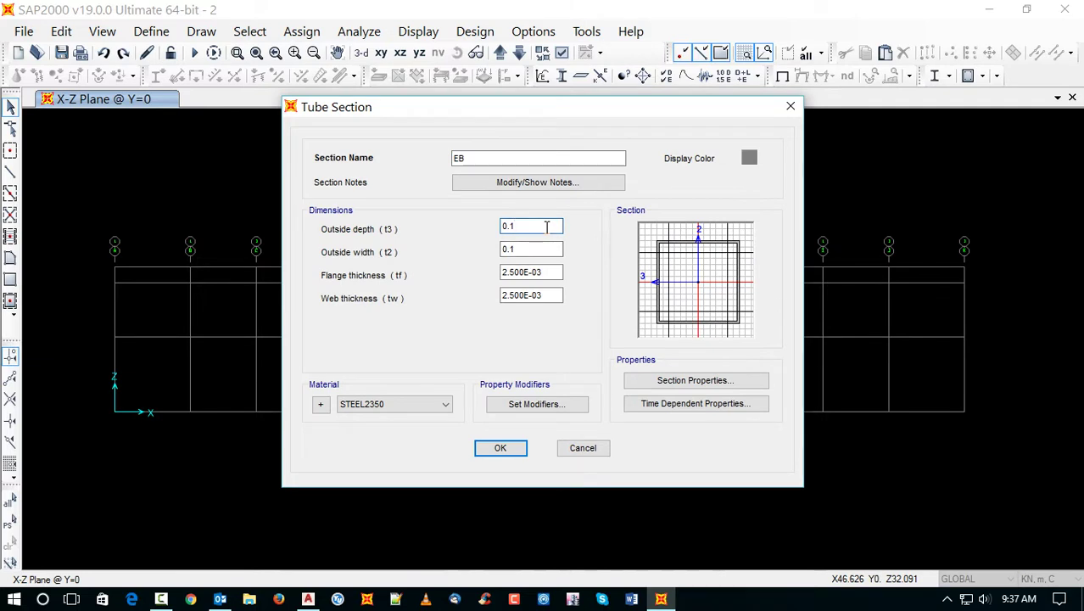
pyautogui.write('5')
pyautogui.click(541, 251)
pyautogui.write('5')
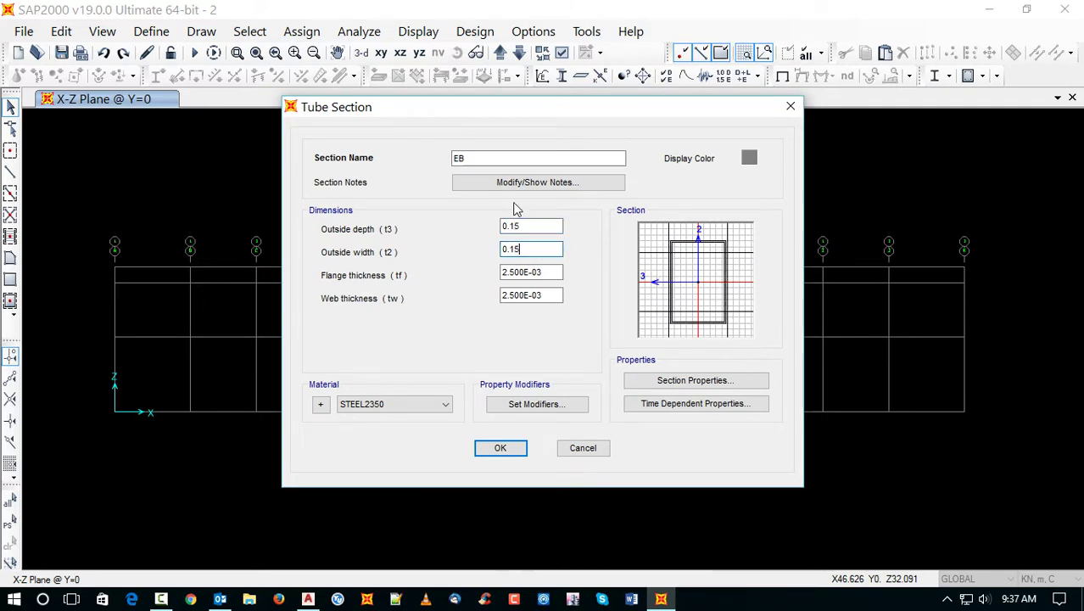
# Step: Set the EB tube's flange thickness to 2.800E-03 m and accept the frame section changes
pyautogui.click(513, 273)
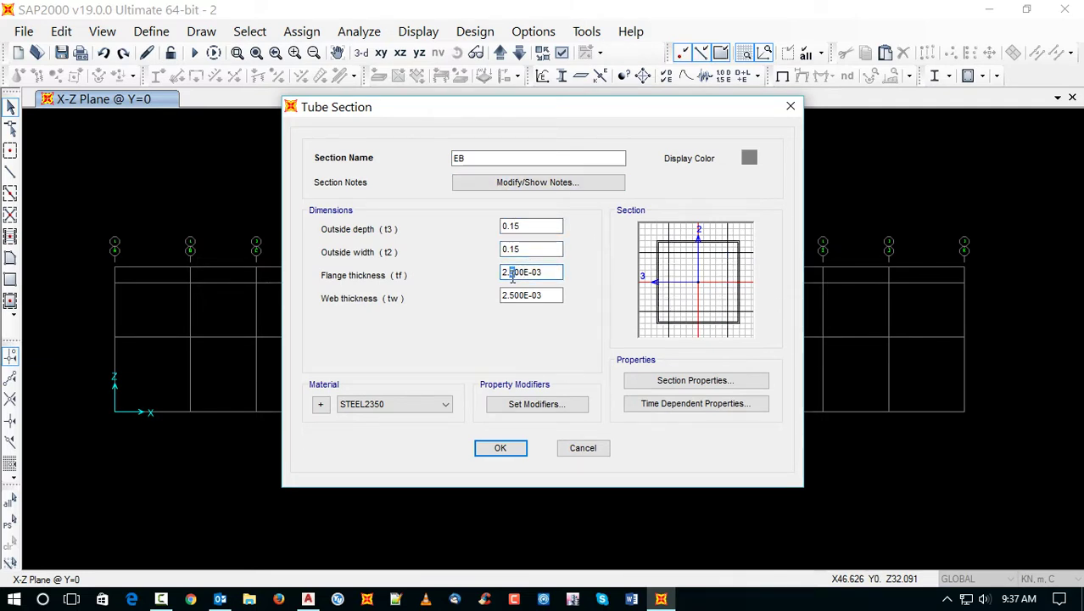
pyautogui.press('BackSpace')
pyautogui.write('8')
pyautogui.click(512, 295)
pyautogui.click(497, 450)
pyautogui.click(501, 370)
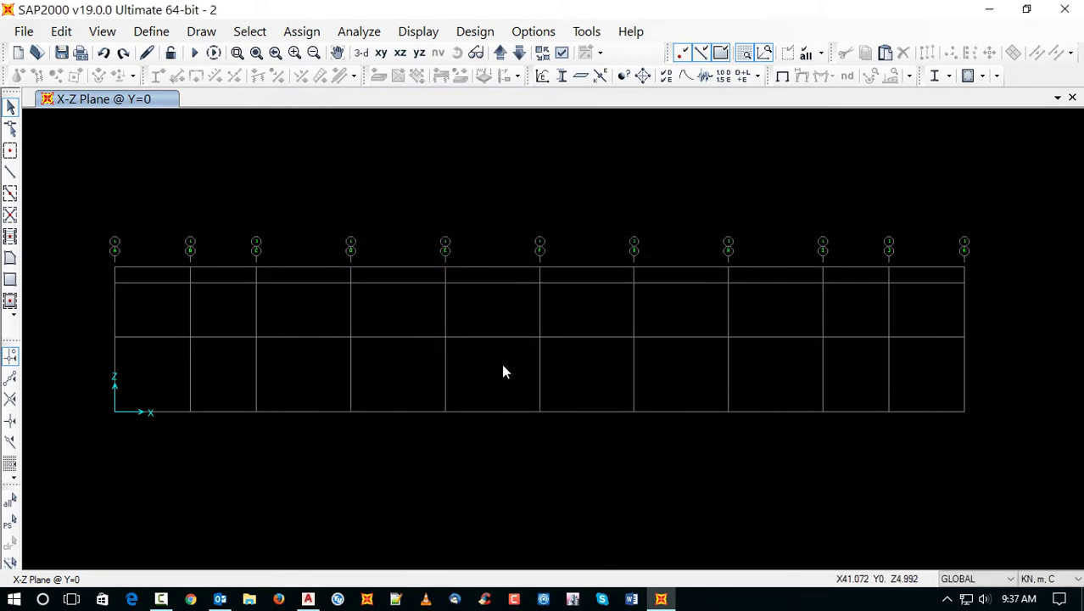